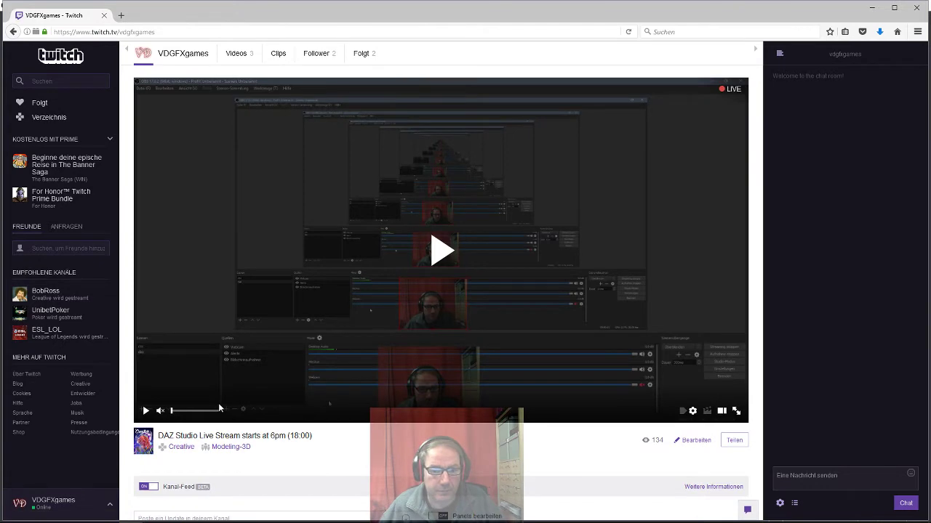
Switch to DAZ Studio and bring the pop-out Twitch chat window to the front beside it.
left_click(218, 403)
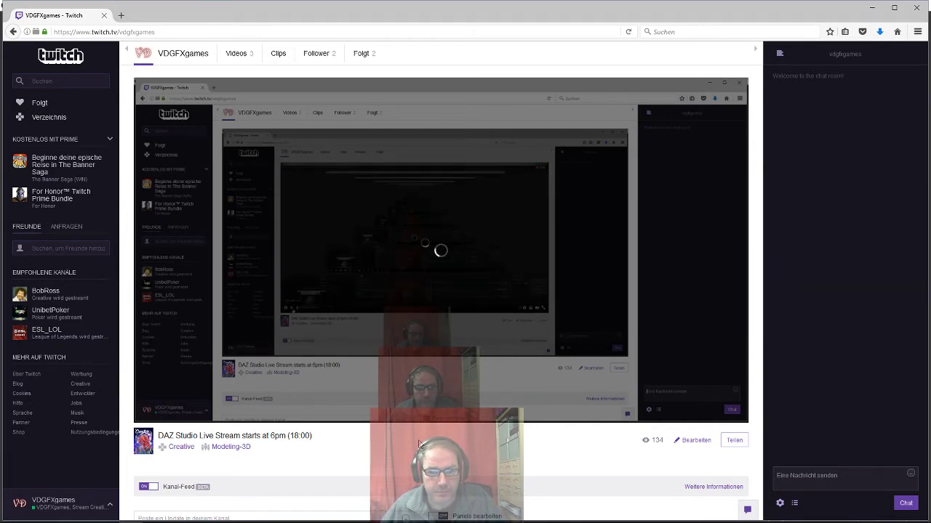
mouse_move(368, 522)
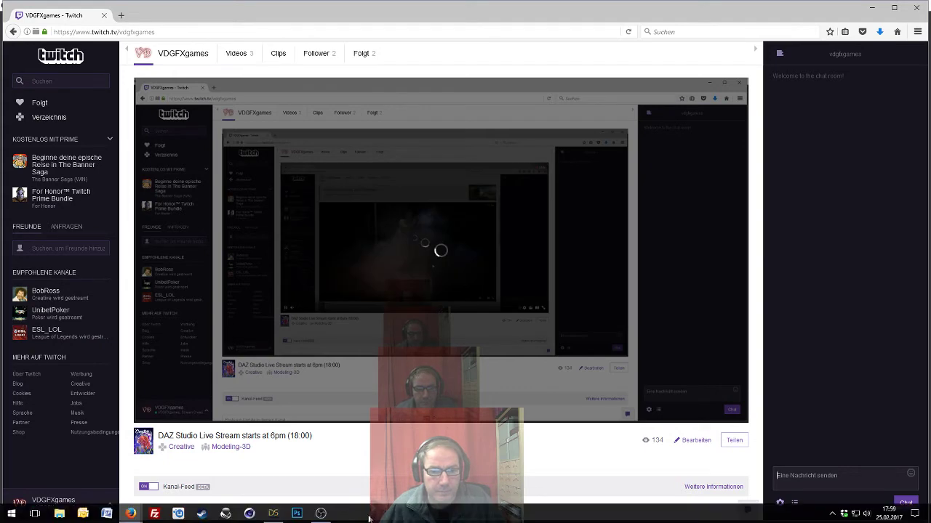
left_click(272, 514)
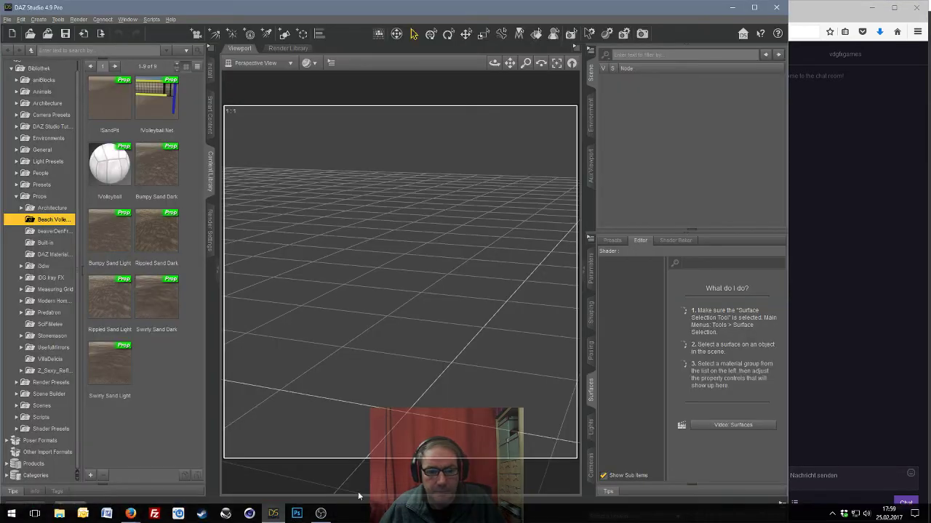
left_click(822, 485)
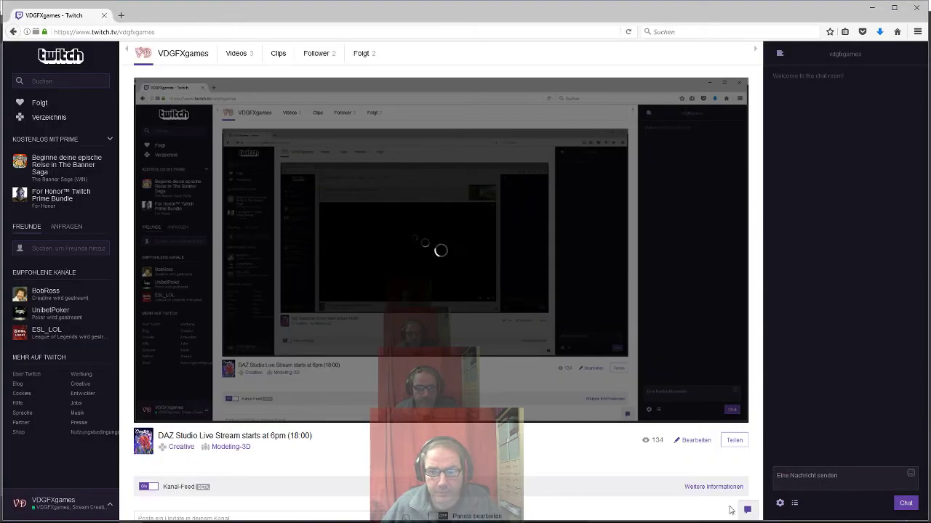
mouse_move(251, 520)
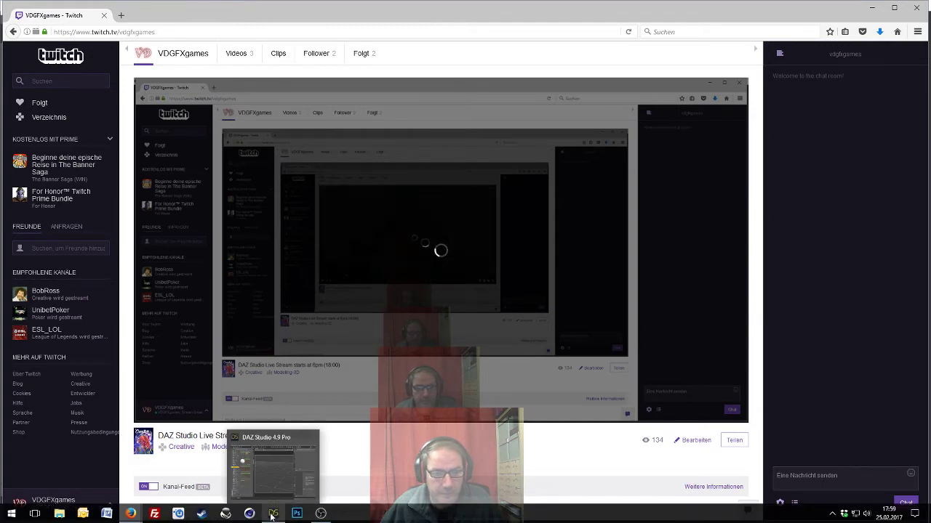
left_click(271, 516)
mouse_move(131, 513)
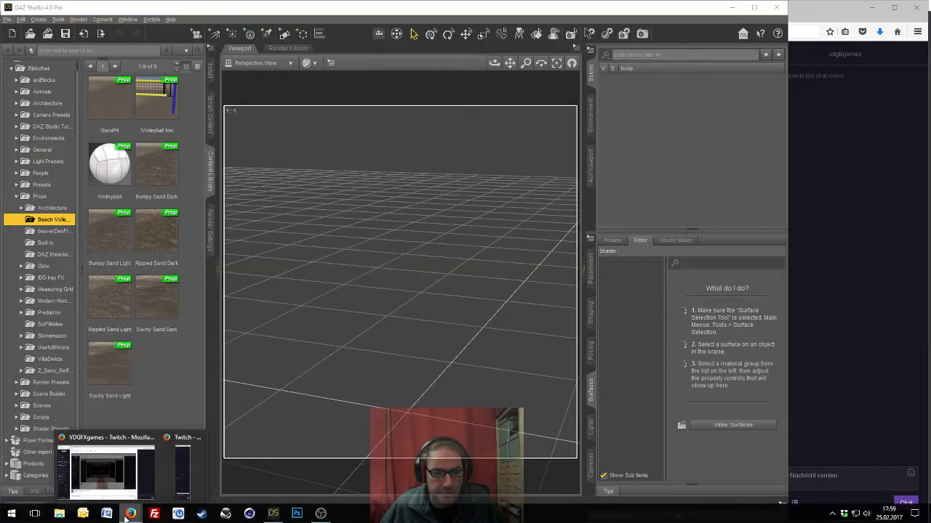
left_click(177, 482)
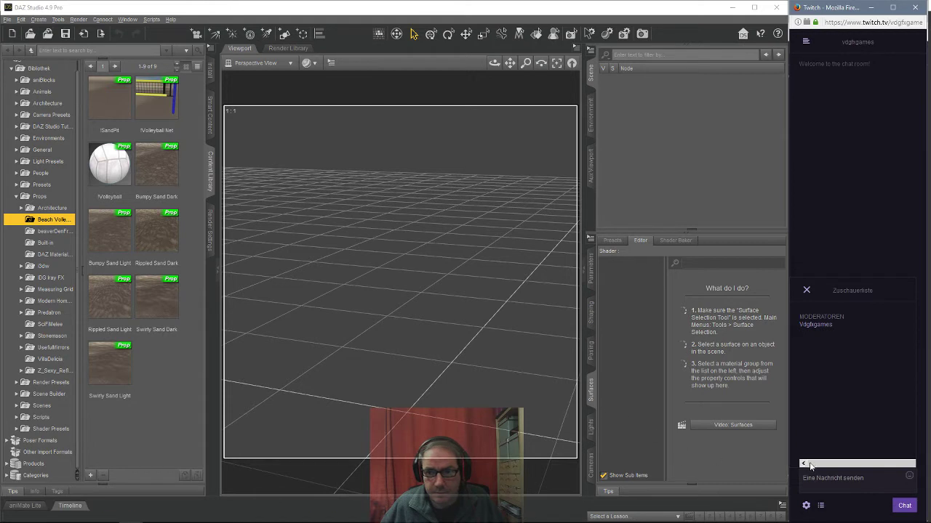
Post the chat message "Hello! Is there anybody out there? :)" in the Twitch chat.
left_click(837, 478)
type("Hel")
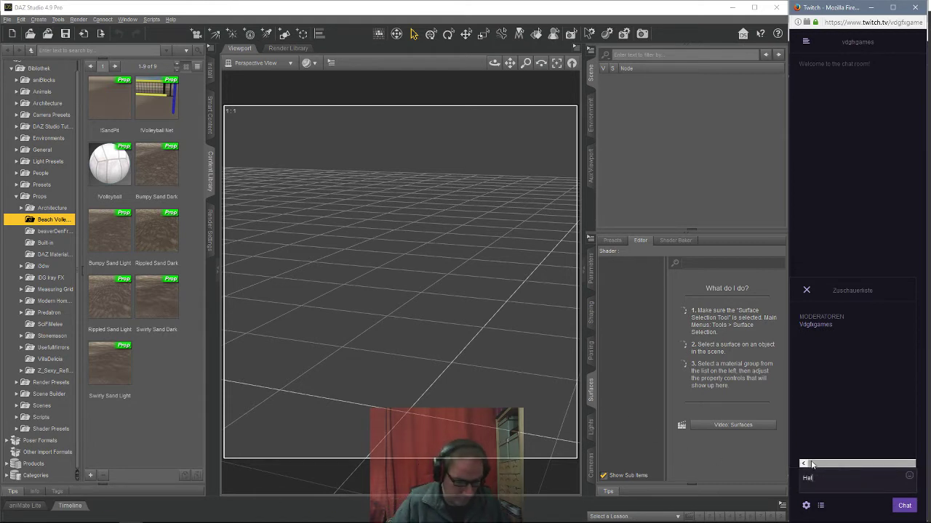
type("lo! Is th")
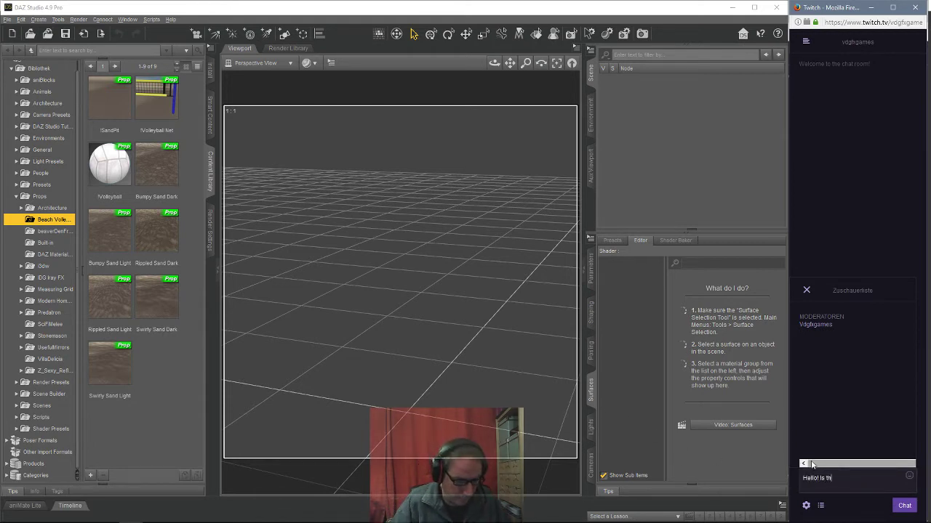
type("ere anybody")
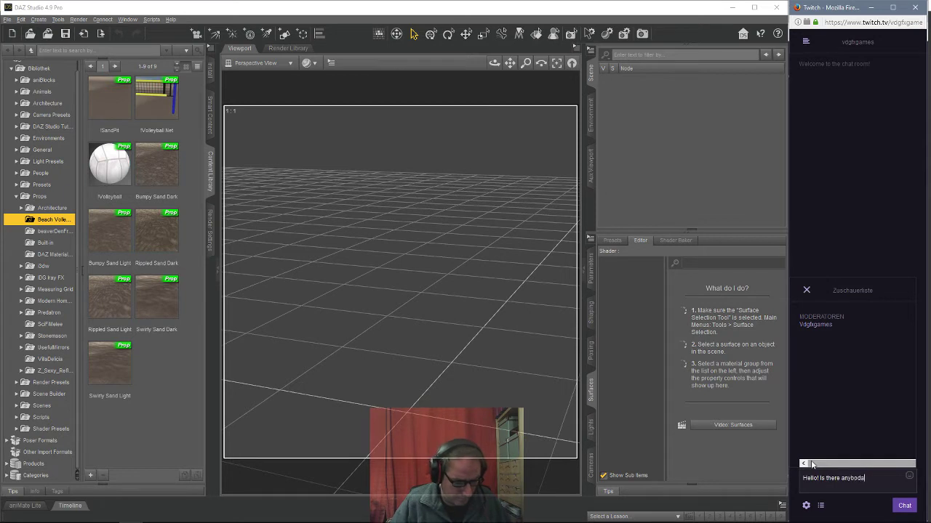
type(" out th")
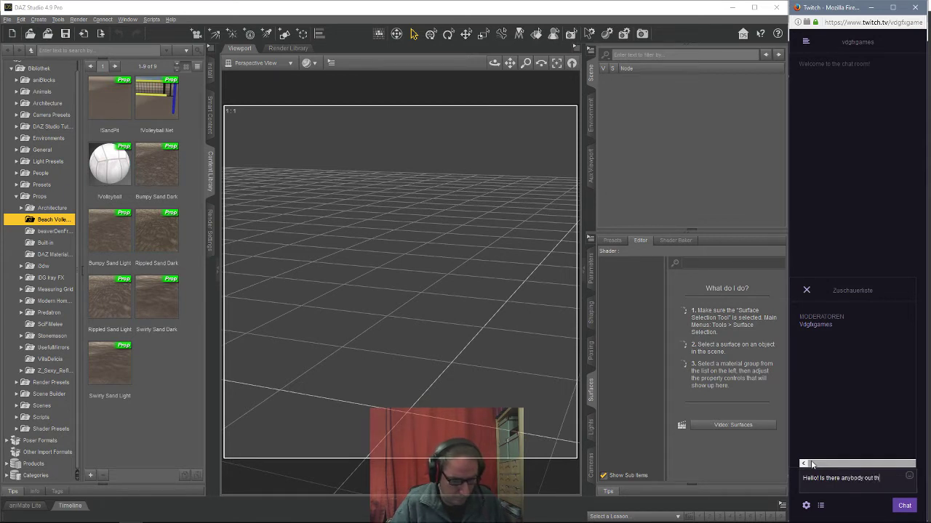
type("ere ? :)")
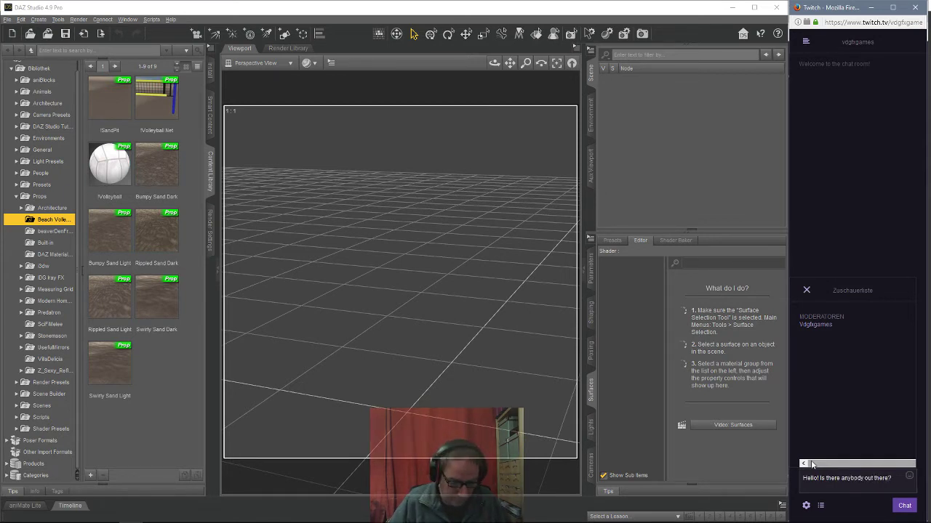
key("Return")
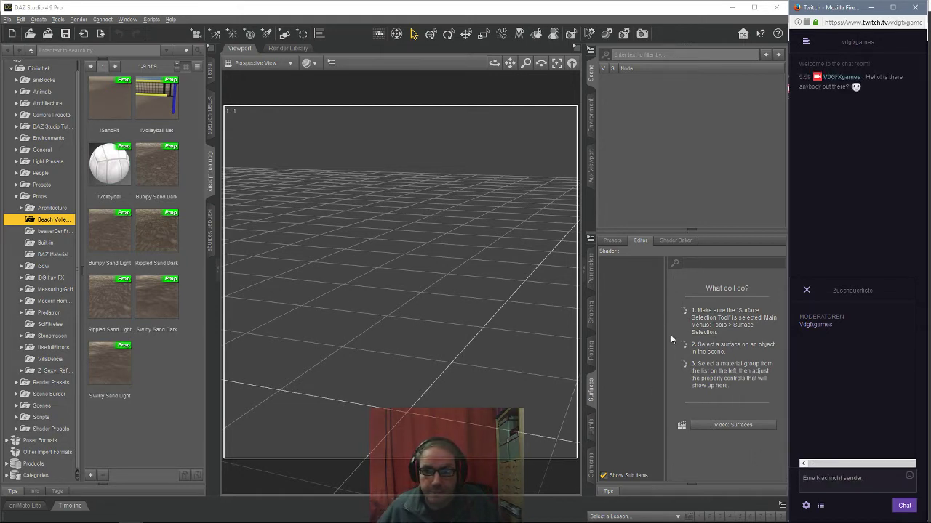
Switch to DAZ Studio, display the Parameters pane and load the !Volleyball prop into the scene.
mouse_move(626, 519)
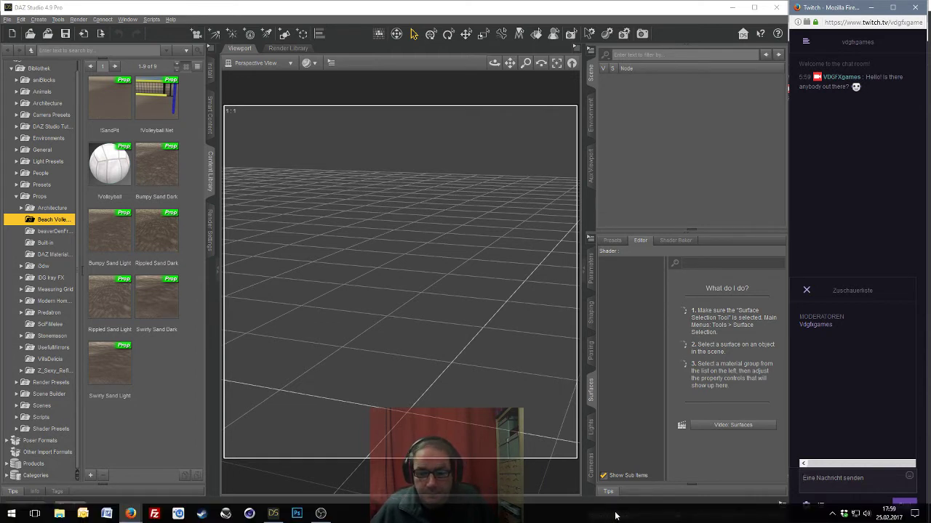
left_click(591, 271)
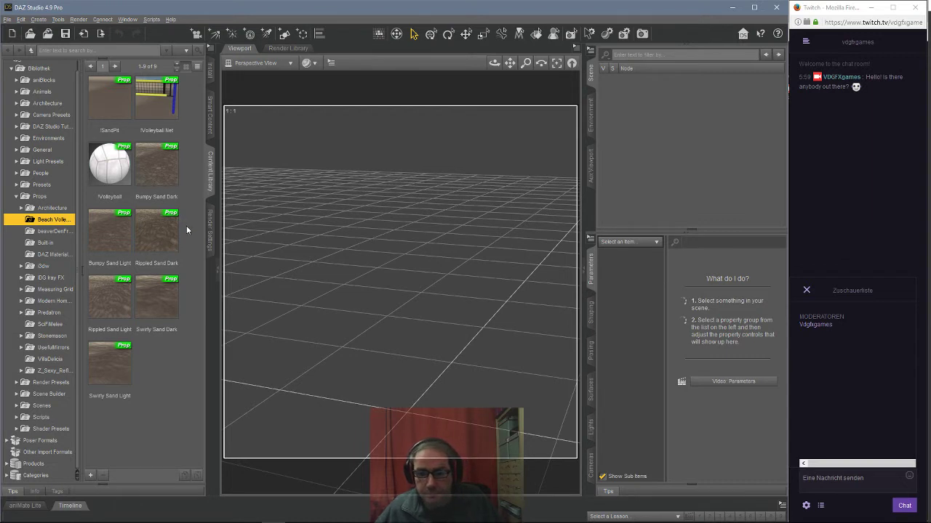
mouse_move(189, 521)
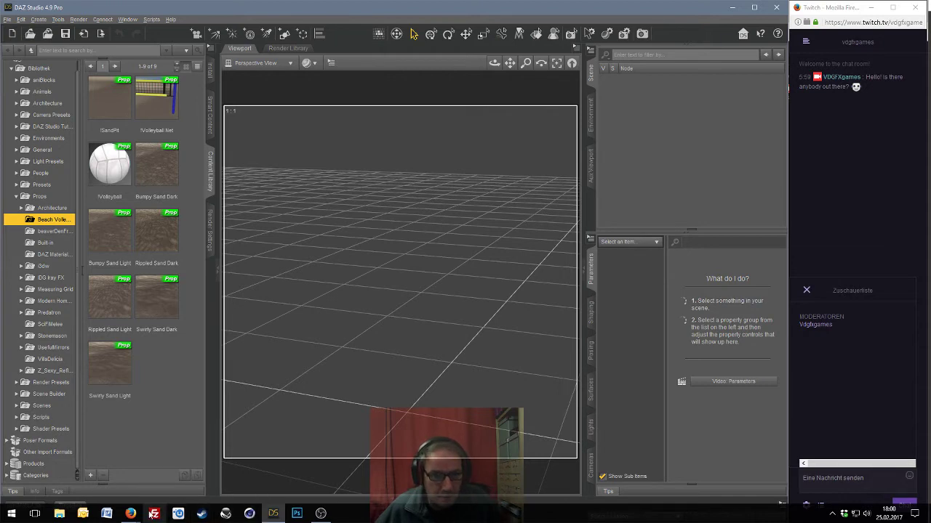
mouse_move(131, 512)
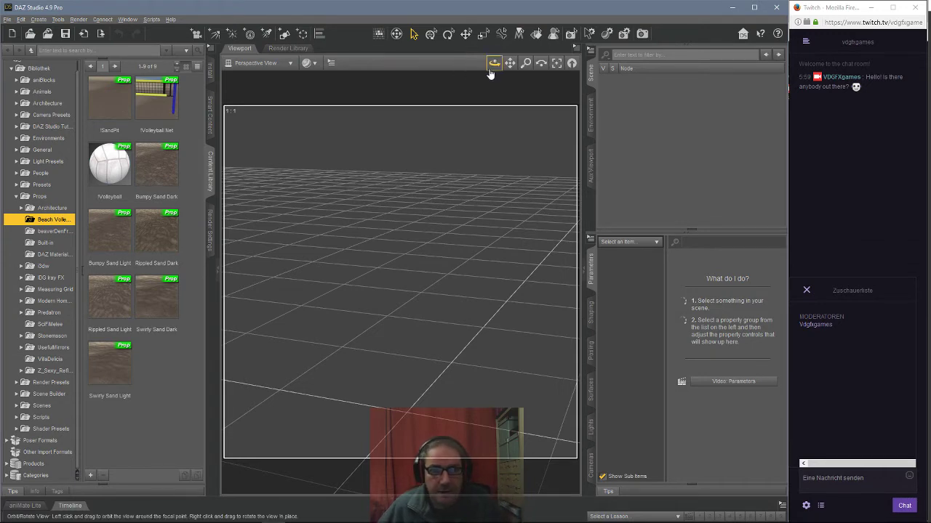
left_click_drag(495, 62, 528, 64)
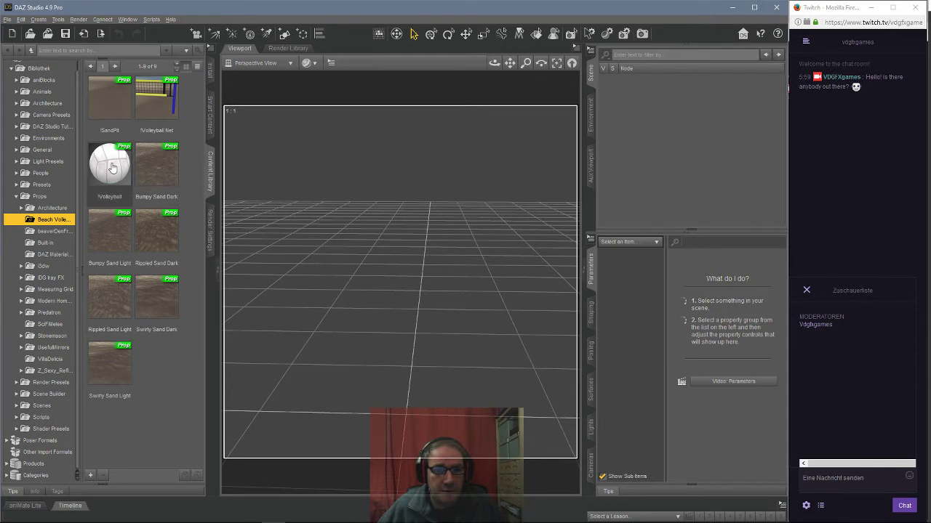
mouse_move(111, 168)
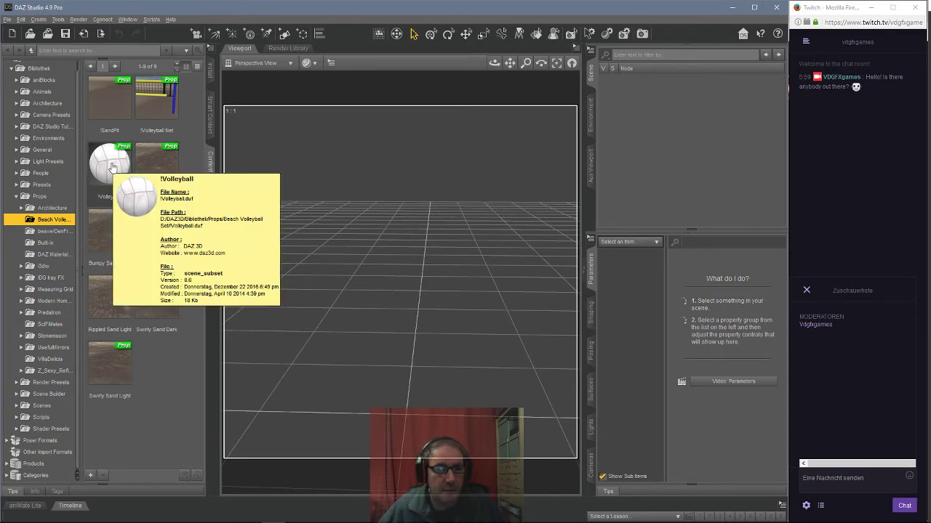
double_click(113, 168)
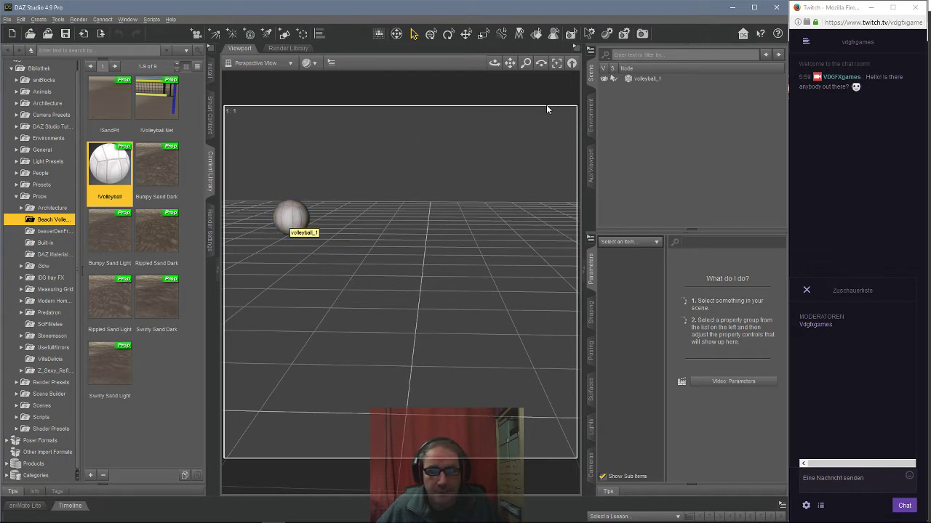
Frame the volleyball in the viewport and preview it with NVIDIA Iray shading.
left_click(655, 77)
left_click(557, 64)
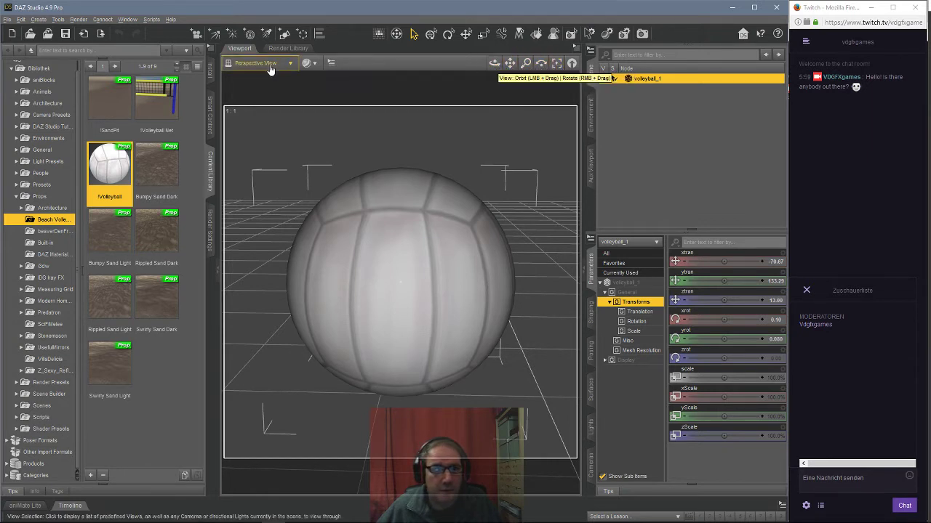
left_click(309, 63)
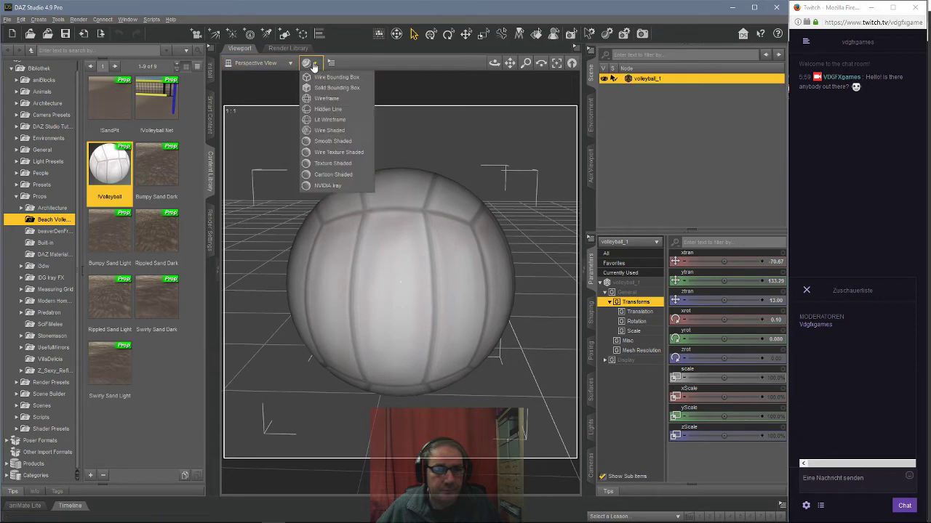
left_click(329, 186)
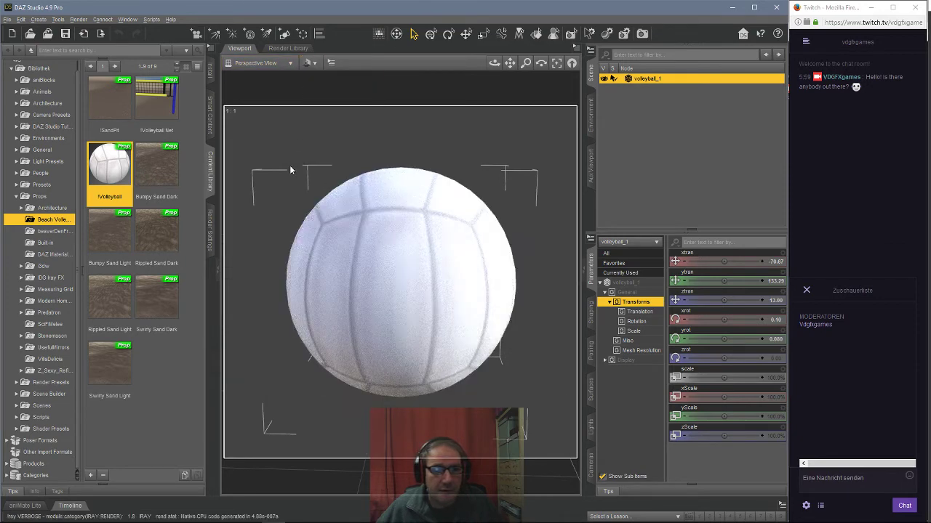
Turn on Draw Dome in the Environment render settings so the background shows behind the volleyball.
left_click(209, 263)
left_click(13, 178)
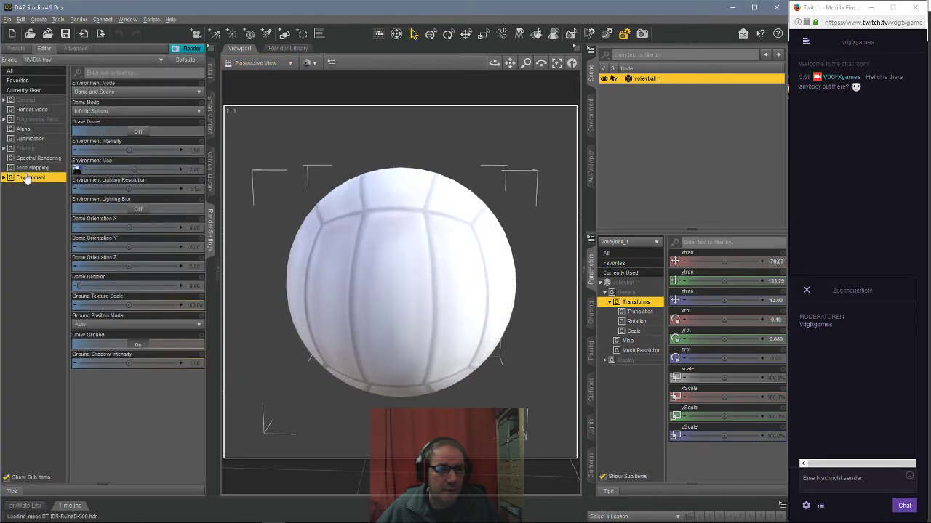
left_click(139, 132)
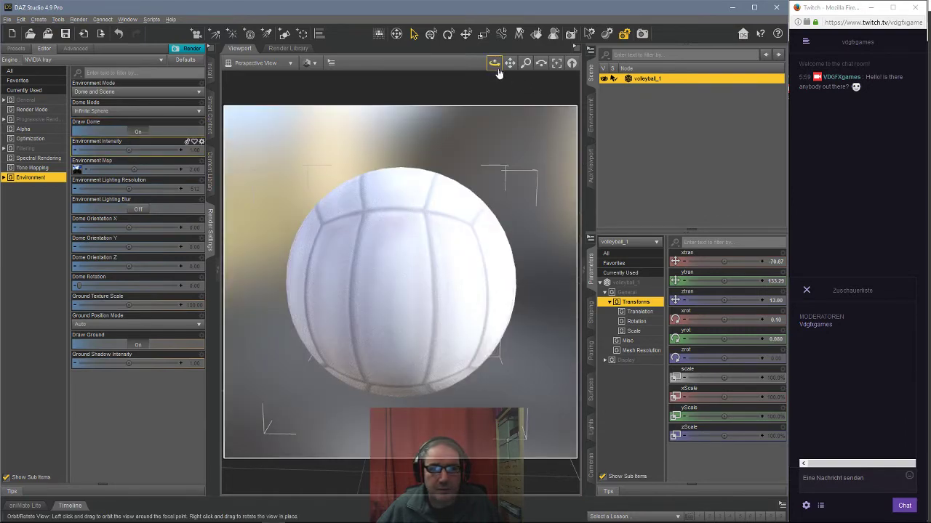
left_click_drag(493, 62, 469, 64)
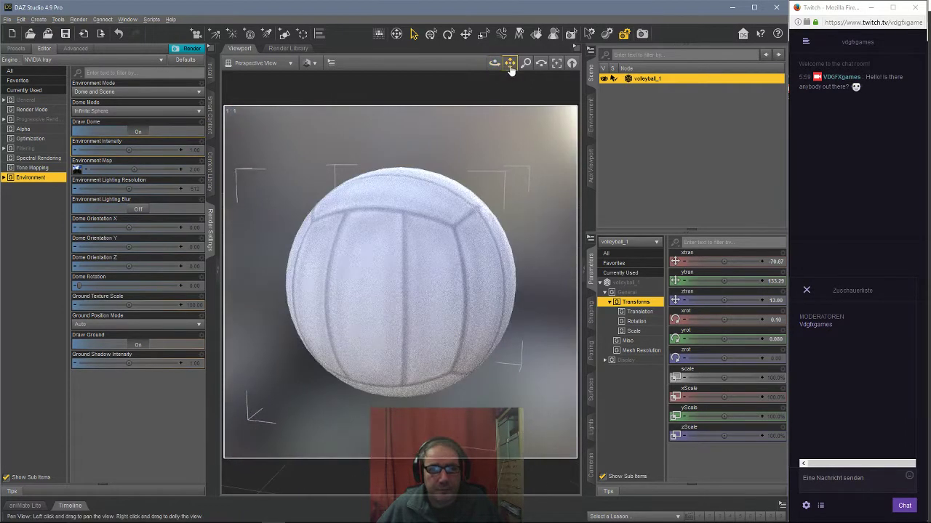
Move the selected volleyball down onto the floor and reframe it in the viewport.
key("ctrl+d")
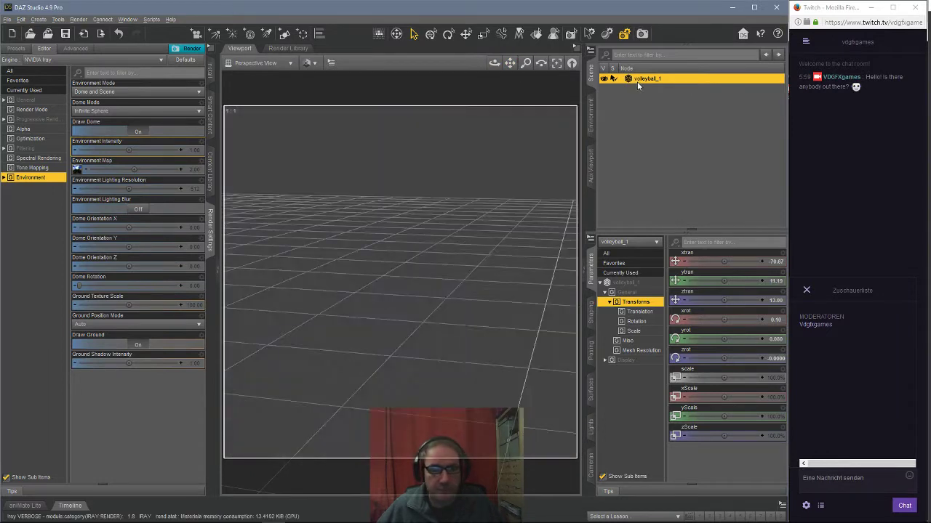
left_click(556, 63)
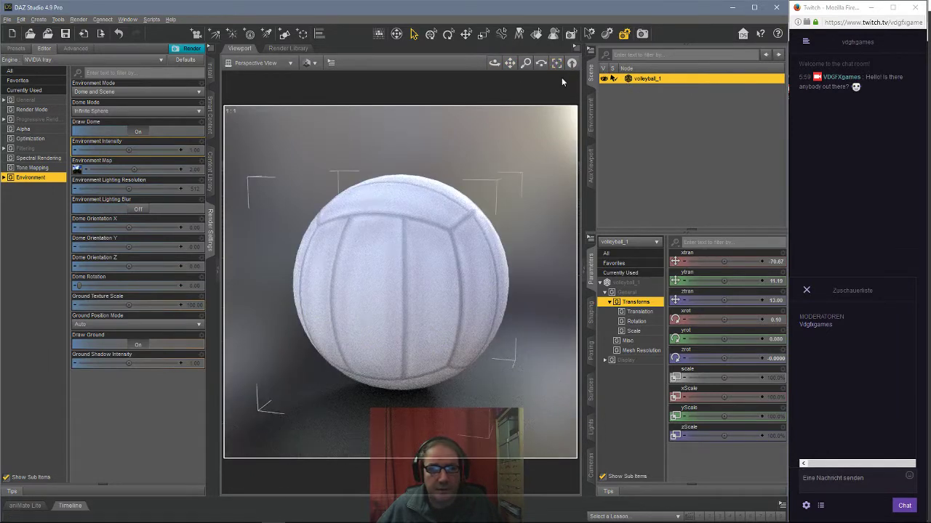
left_click_drag(494, 63, 497, 66)
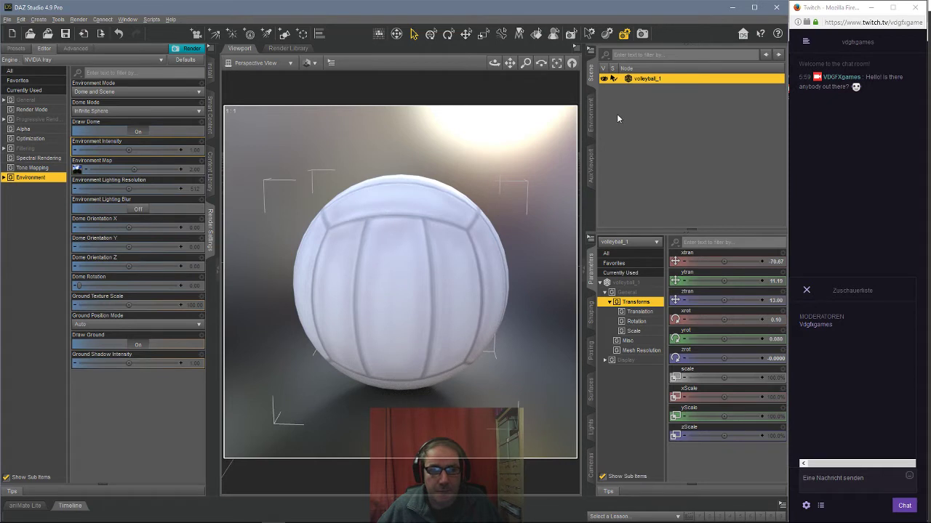
Initialize the Photoshop 3D Bridge and frame the volleyball through the 3D Bridge Camera.
left_click(7, 20)
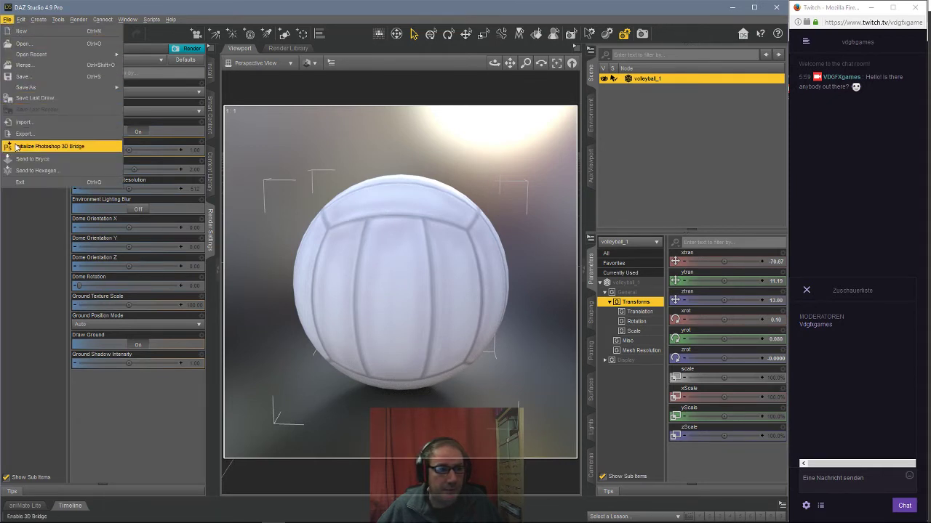
left_click(77, 147)
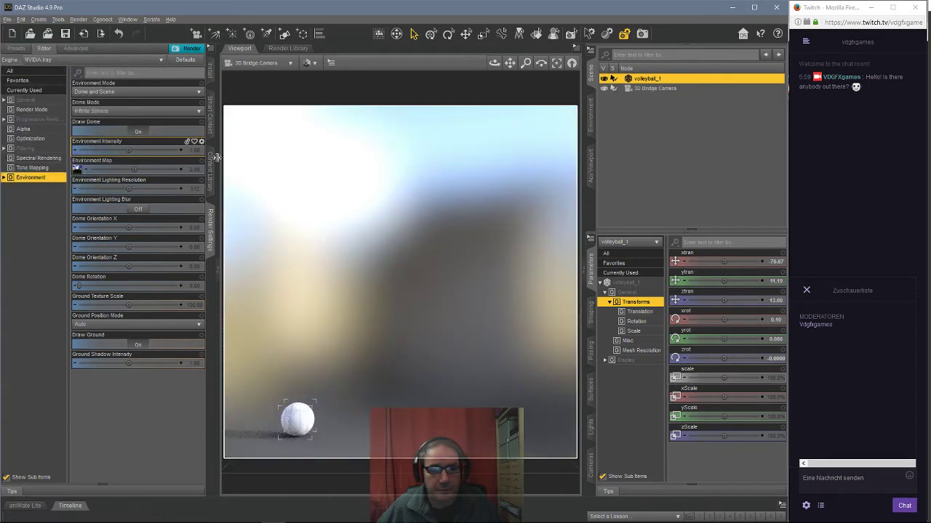
left_click(670, 90)
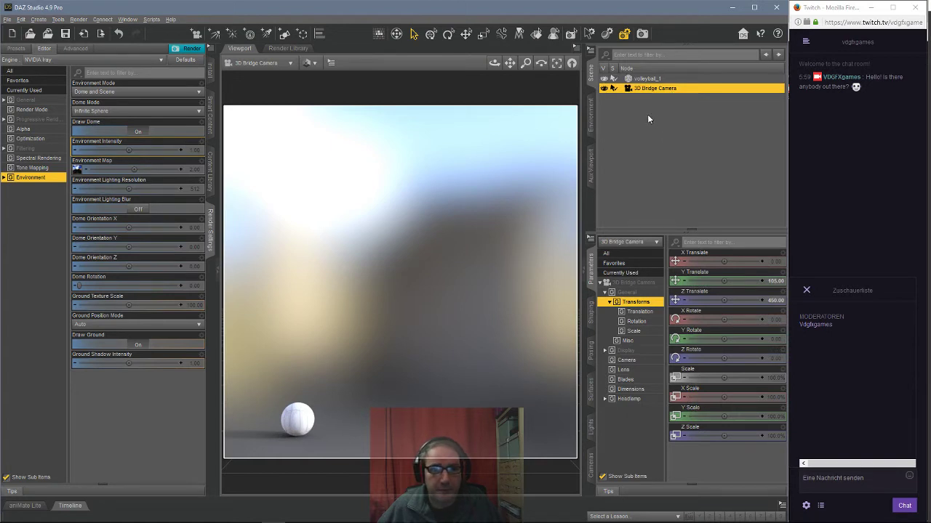
left_click(640, 79)
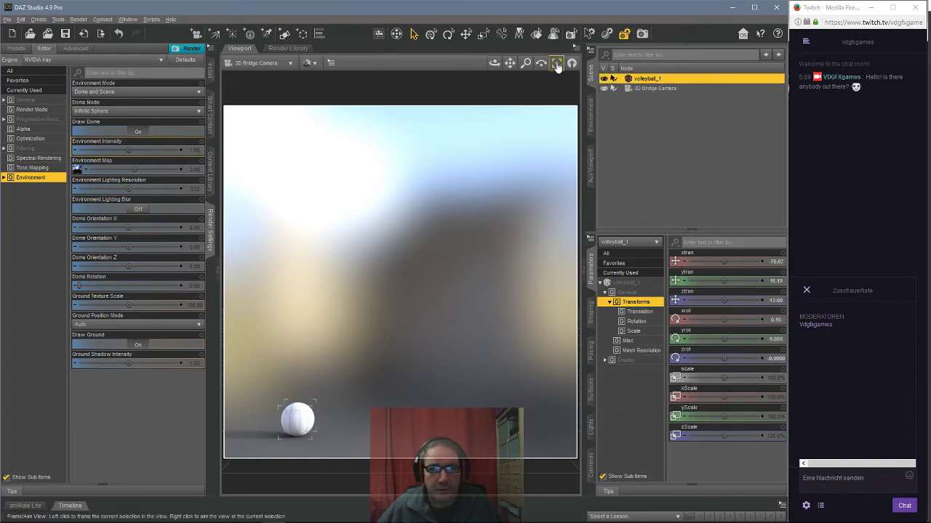
left_click(263, 64)
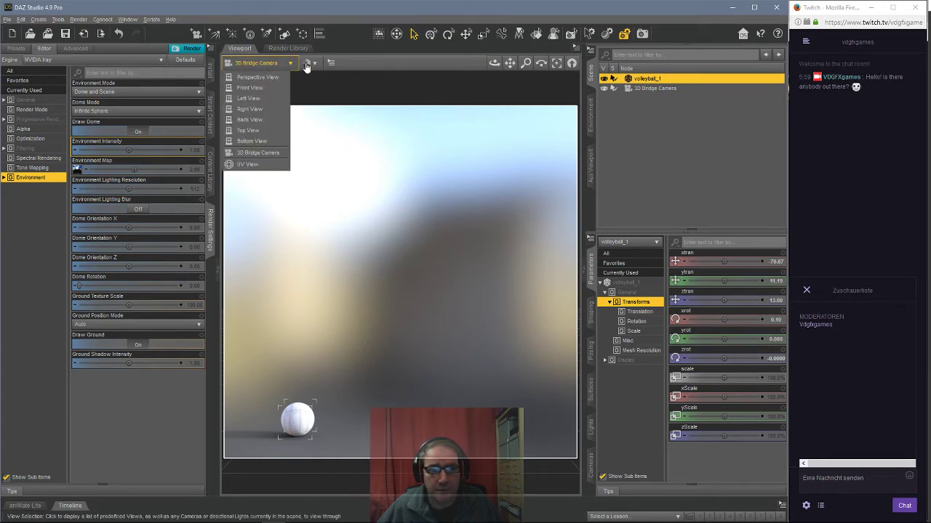
left_click(557, 64)
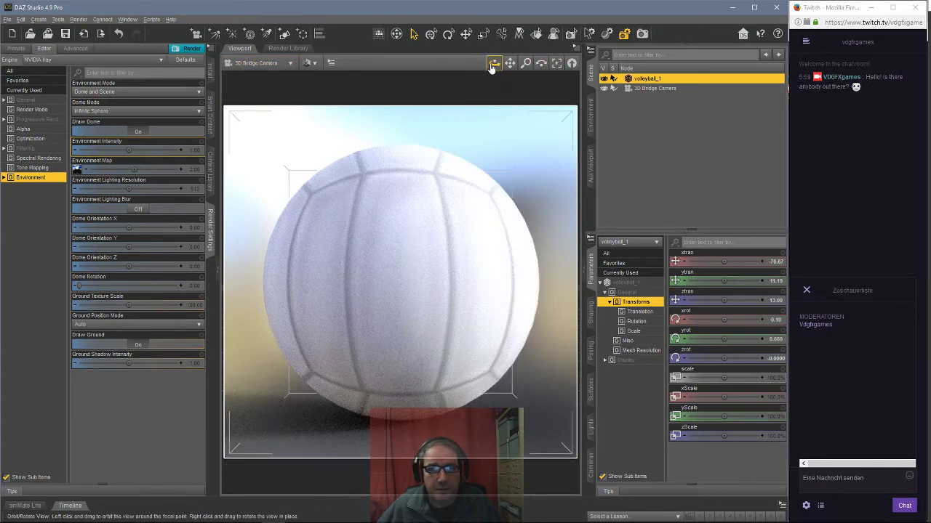
Orbit the view around the volleyball and select the 3D Bridge Camera in the scene.
left_click_drag(494, 65, 518, 68)
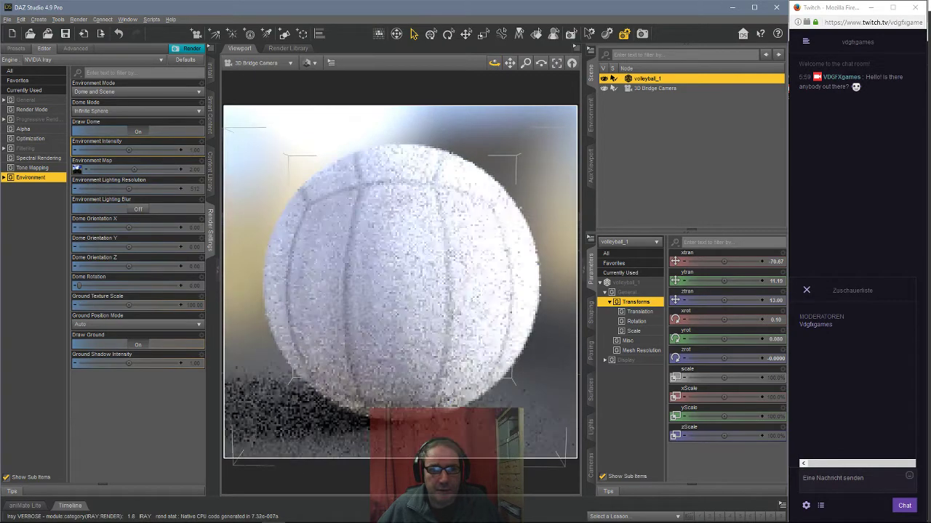
left_click(645, 90)
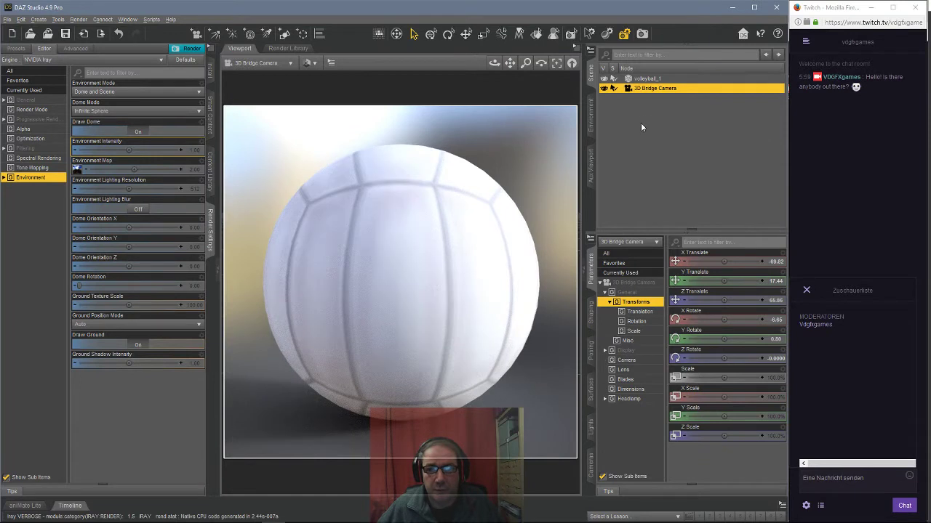
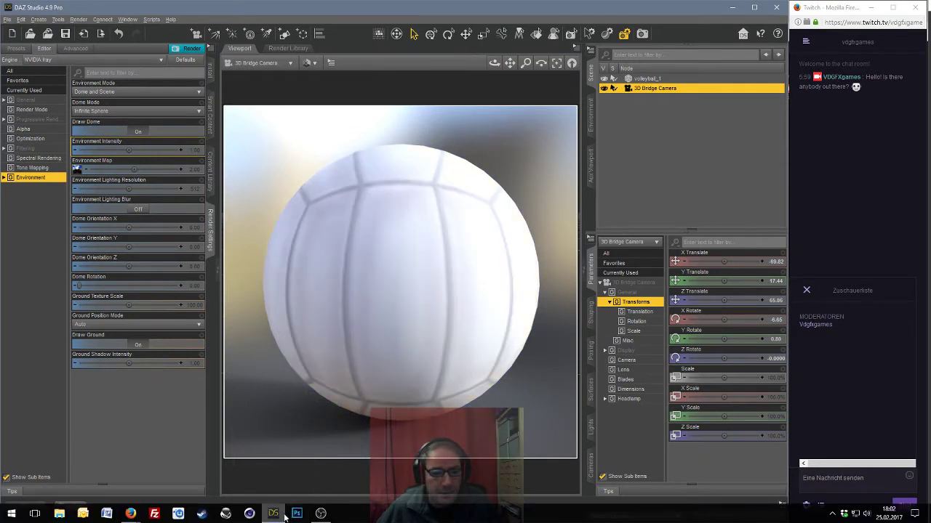
Switch to Photoshop, launch the DAZ Studio 3D Bridge automation and move its dialog clear of the menus and tools.
left_click(294, 513)
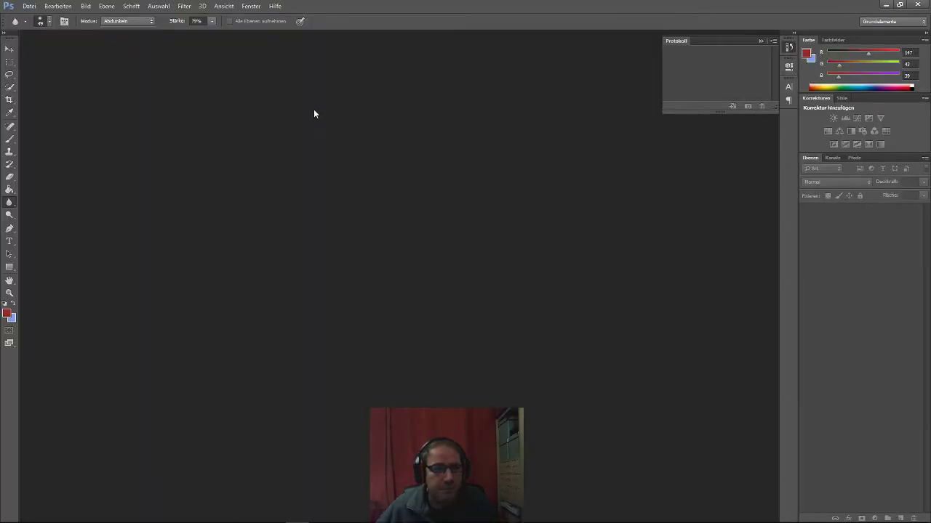
left_click(29, 6)
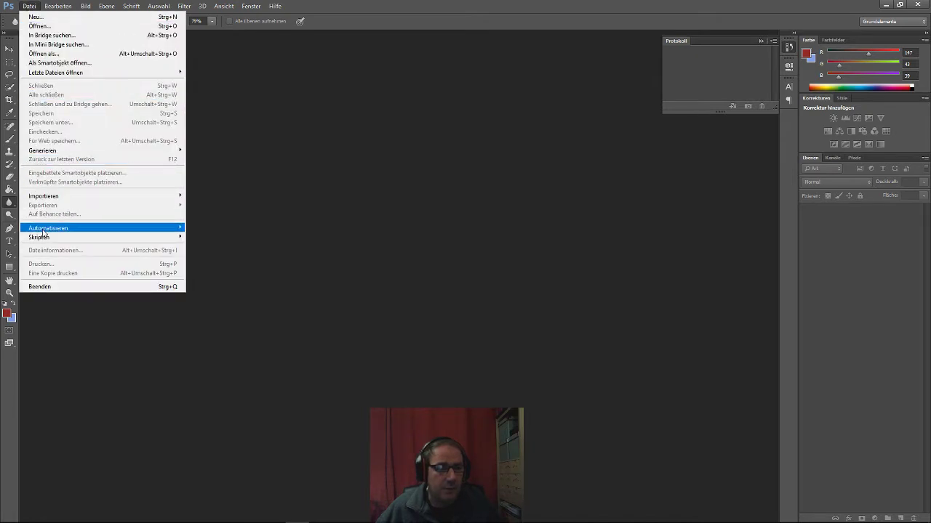
mouse_move(55, 232)
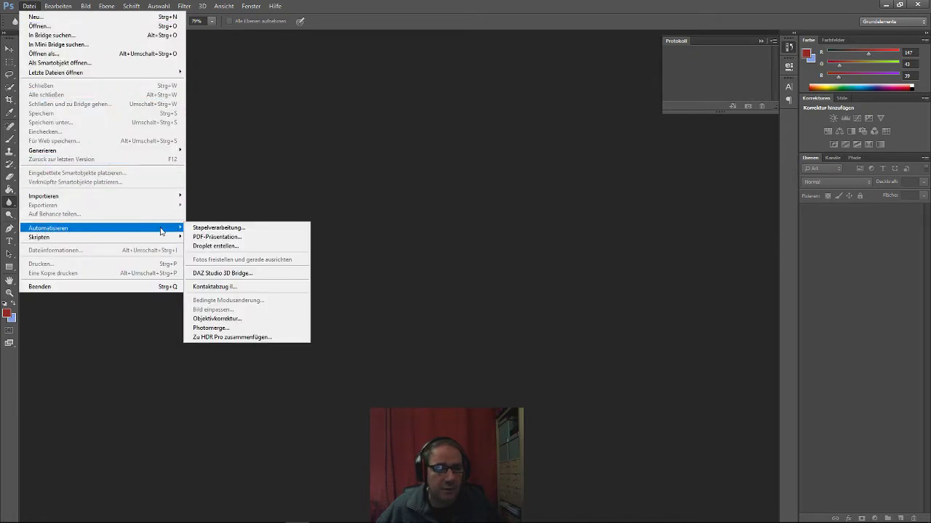
left_click(218, 274)
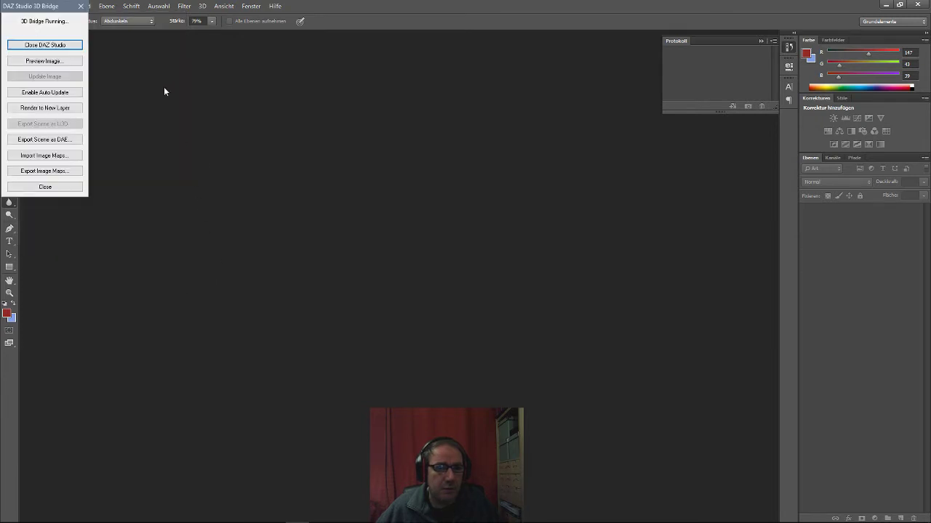
left_click_drag(32, 10, 61, 45)
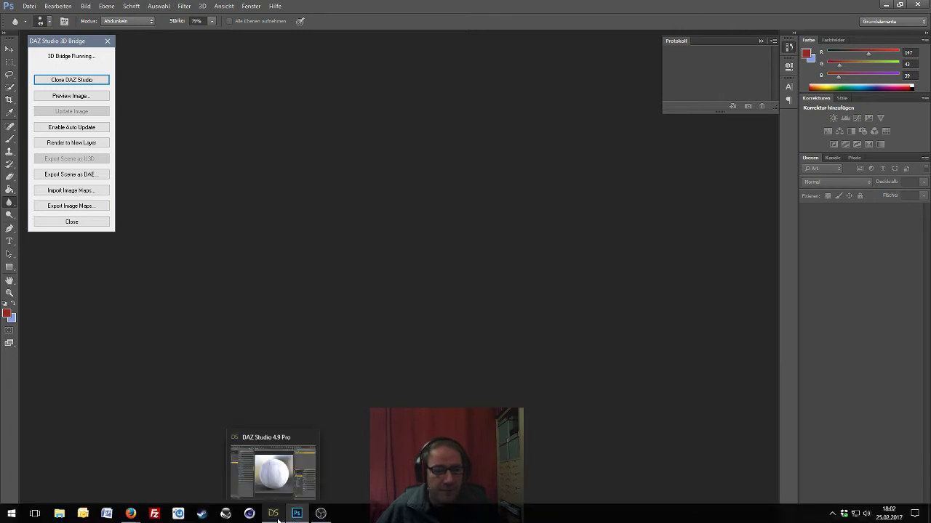
Import the BVBS_volleyball.jpg image map from the DAZ Studio scene into Photoshop through the 3D Bridge.
left_click(276, 516)
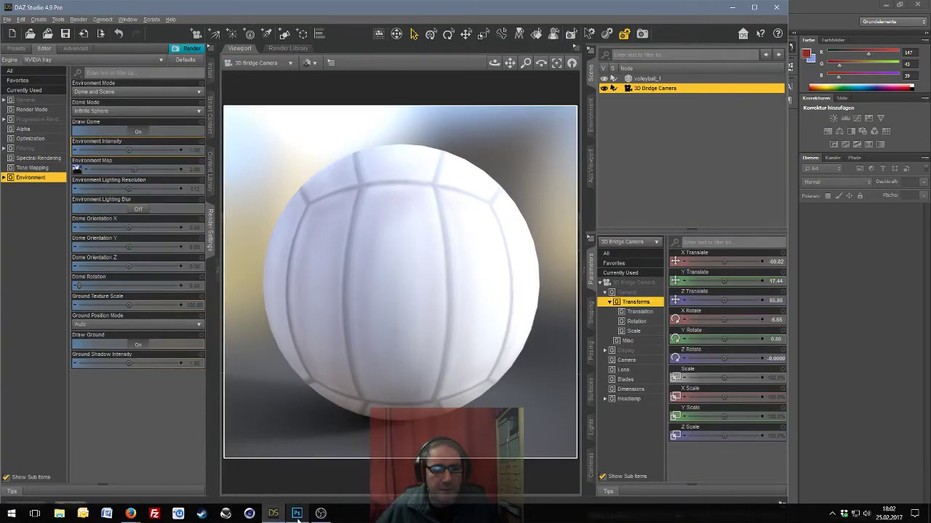
left_click(297, 516)
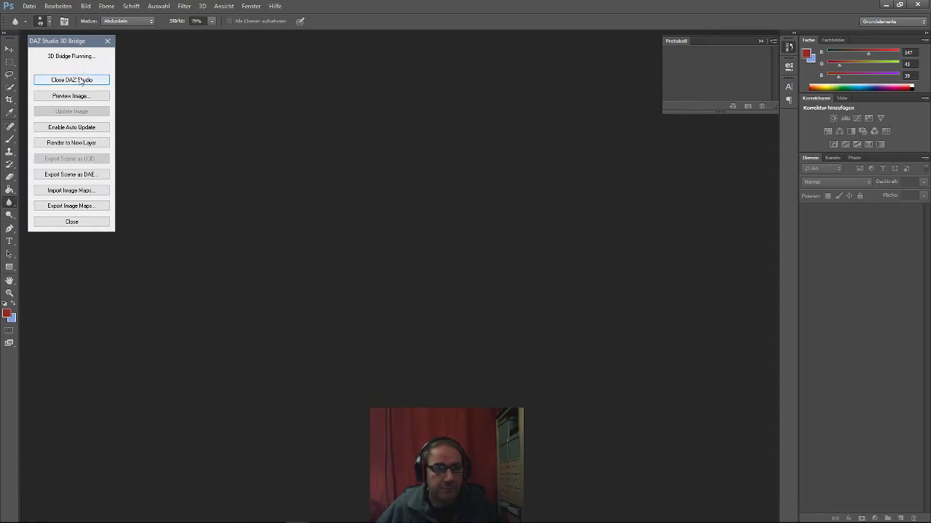
left_click(78, 193)
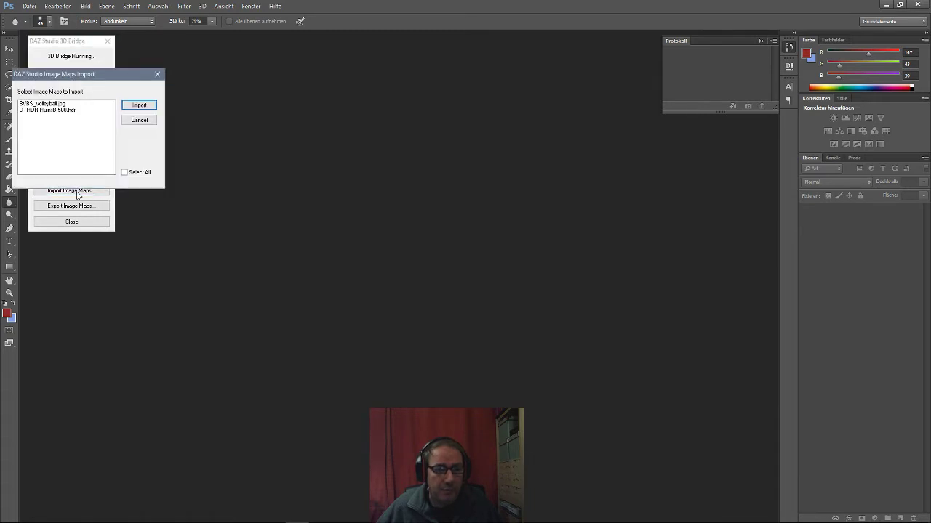
left_click(55, 105)
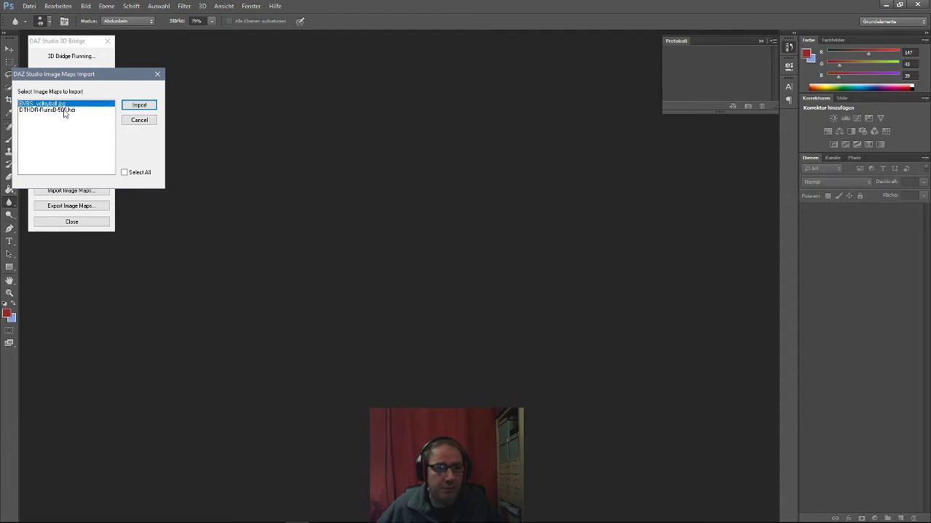
left_click(64, 111)
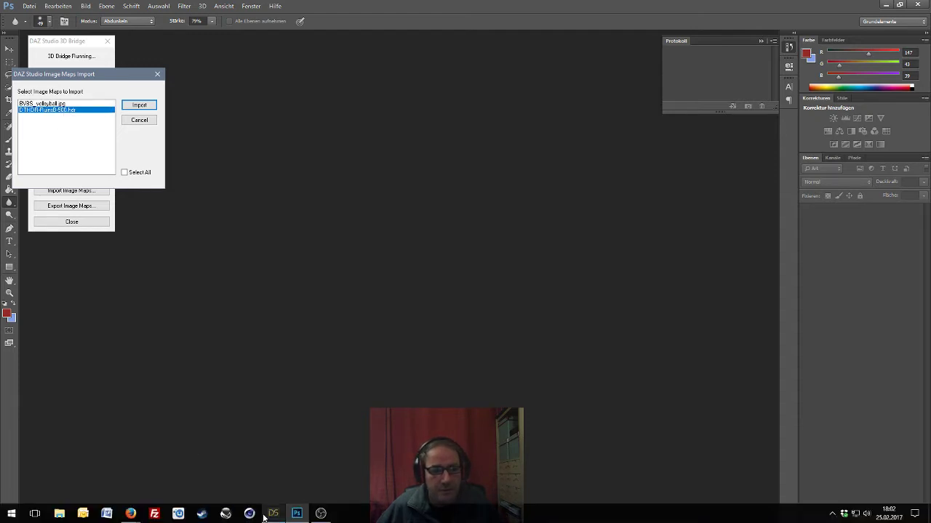
left_click(271, 514)
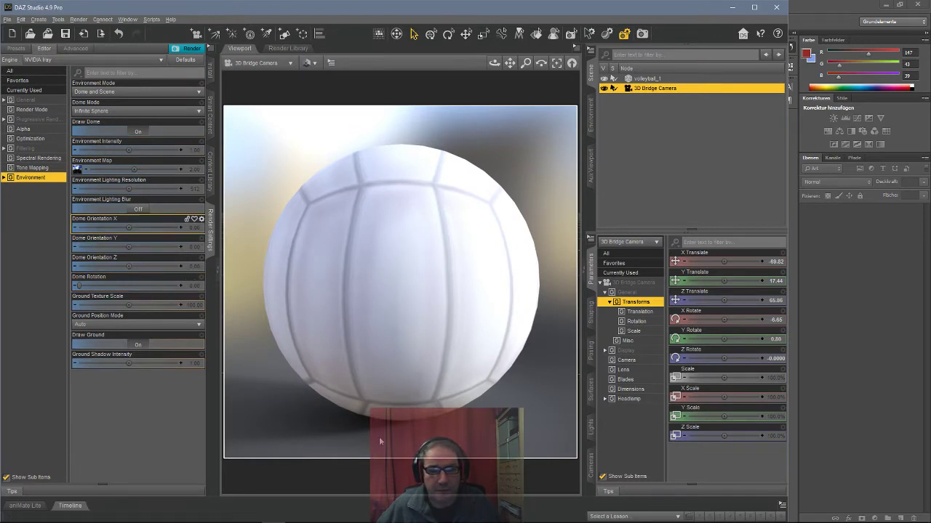
left_click(296, 514)
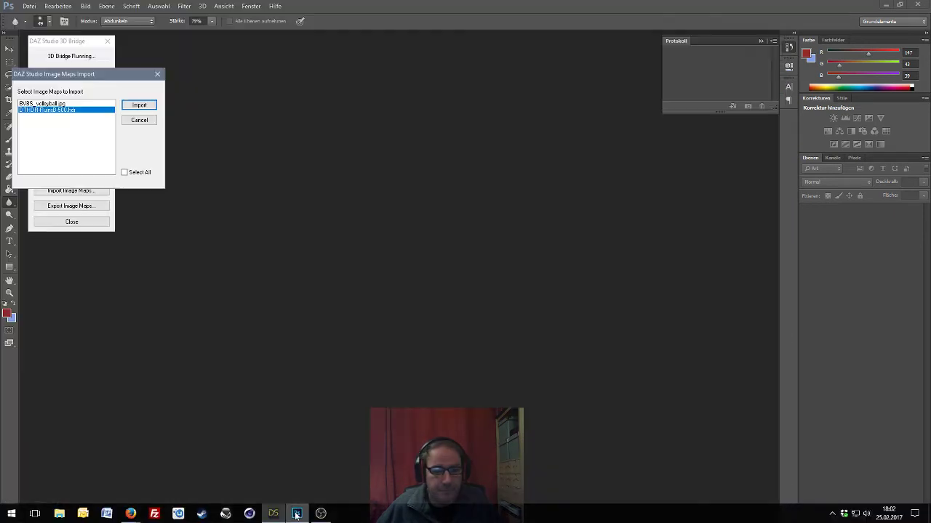
left_click(50, 104)
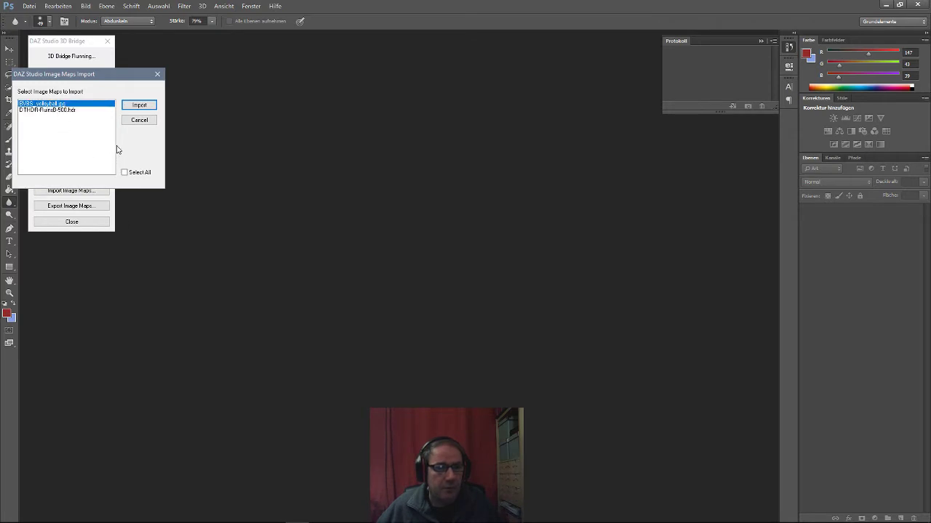
left_click(134, 109)
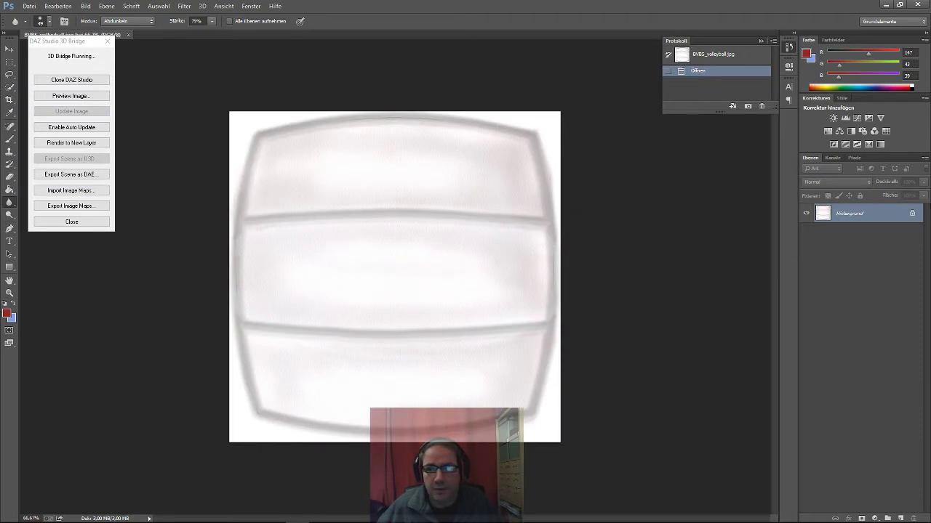
Unlock the background layer and paint a solid red circle in the texture's middle panel using increased brush opacity and flow.
left_click(911, 215)
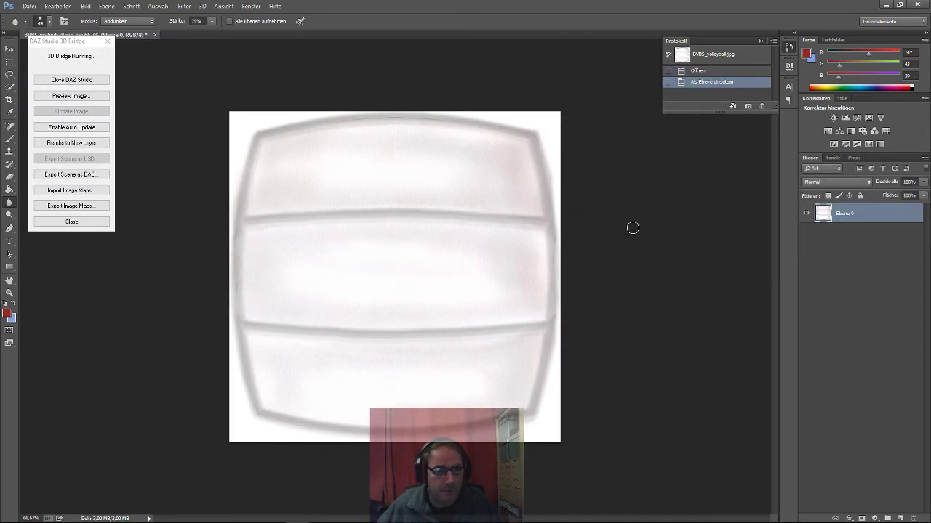
left_click(8, 139)
left_click(213, 21)
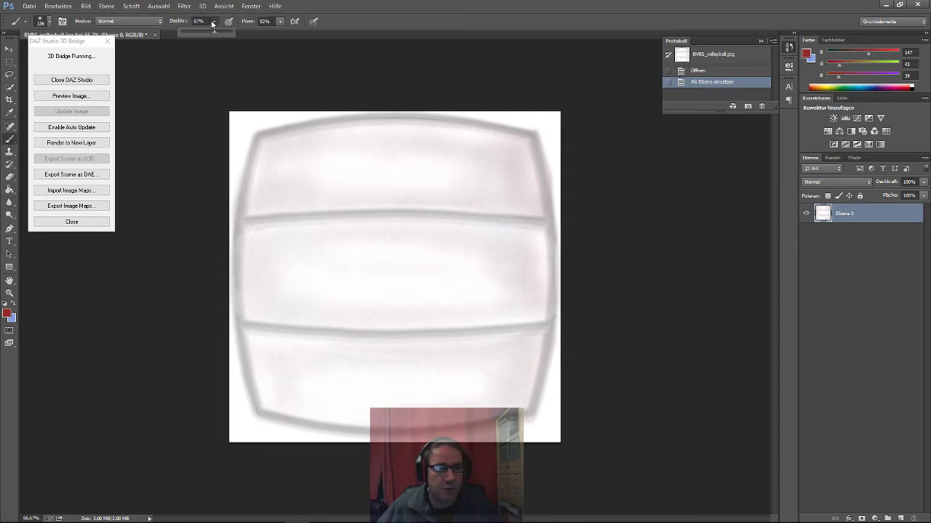
left_click(281, 22)
left_click_drag(283, 33, 289, 33)
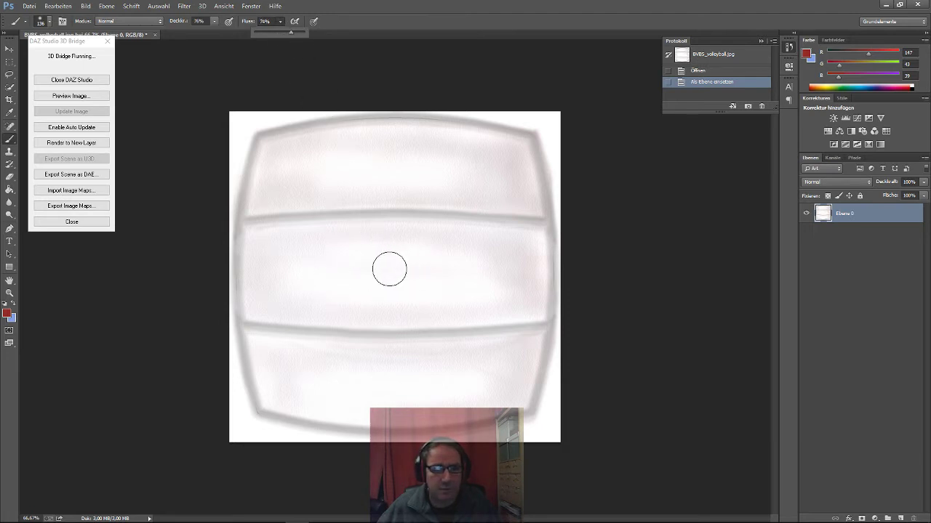
mouse_move(391, 270)
left_mouse_down()
mouse_move(371, 261)
mouse_move(389, 287)
mouse_move(386, 248)
mouse_move(352, 283)
mouse_move(408, 264)
mouse_move(354, 242)
mouse_move(396, 290)
mouse_move(416, 255)
mouse_move(366, 239)
mouse_move(345, 277)
mouse_move(366, 313)
mouse_move(419, 310)
mouse_move(423, 269)
mouse_move(403, 240)
mouse_move(368, 236)
mouse_move(345, 255)
mouse_move(347, 293)
mouse_move(380, 309)
mouse_move(427, 280)
mouse_move(419, 244)
mouse_move(361, 249)
left_mouse_up()
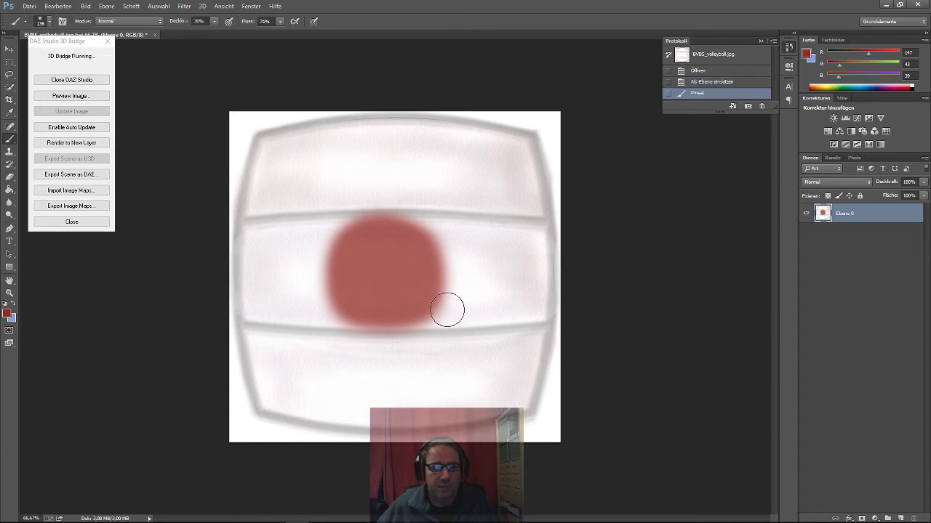
mouse_move(414, 233)
left_mouse_down()
mouse_move(355, 239)
mouse_move(339, 262)
mouse_move(345, 290)
mouse_move(388, 316)
mouse_move(426, 300)
mouse_move(427, 253)
mouse_move(390, 245)
mouse_move(363, 283)
mouse_move(392, 276)
left_mouse_up()
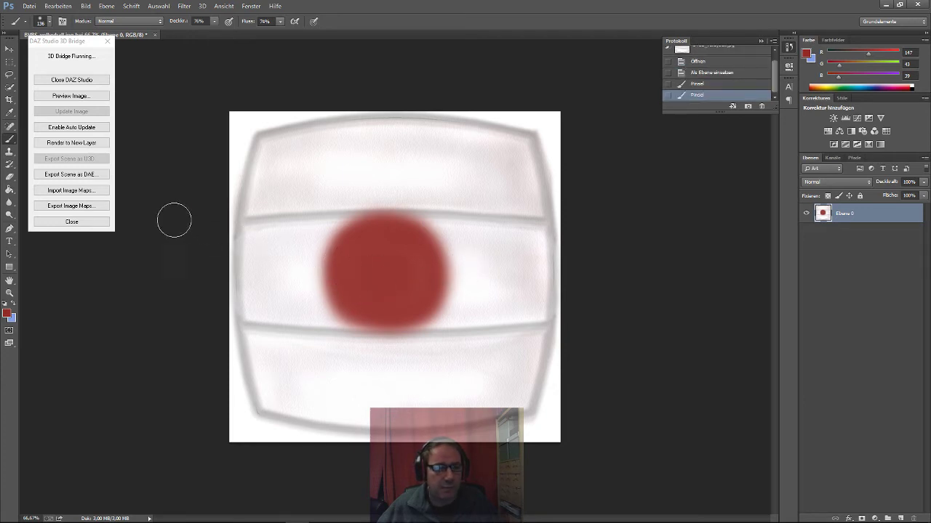
Export the painted BVBS_volleyball.jpg image map back to DAZ Studio through the 3D Bridge.
left_click(83, 210)
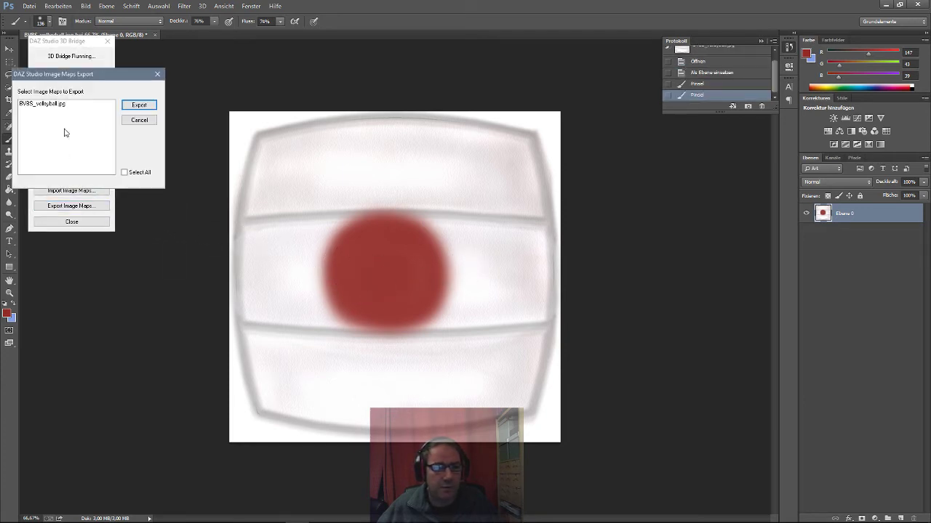
left_click(51, 104)
left_click(131, 109)
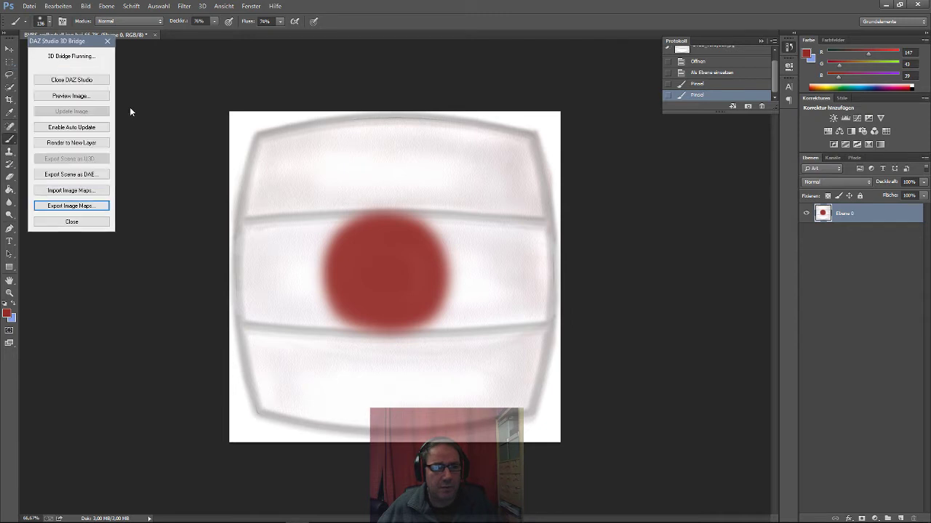
Switch to DAZ Studio and orbit around the volleyball to inspect the painted texture on its panels.
left_click(274, 519)
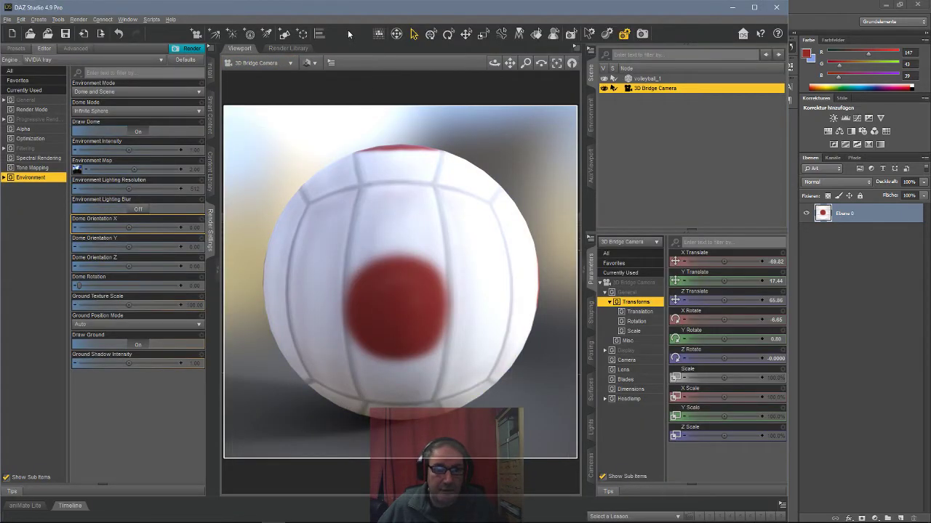
mouse_move(494, 62)
left_mouse_down()
mouse_move(443, 80)
mouse_move(248, 93)
mouse_move(494, 64)
left_mouse_up()
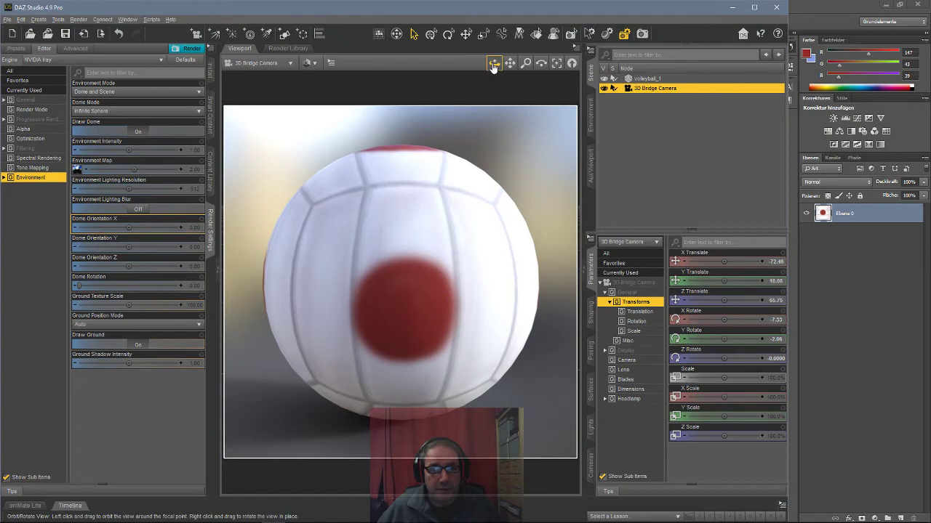
left_click_drag(494, 64, 407, 76)
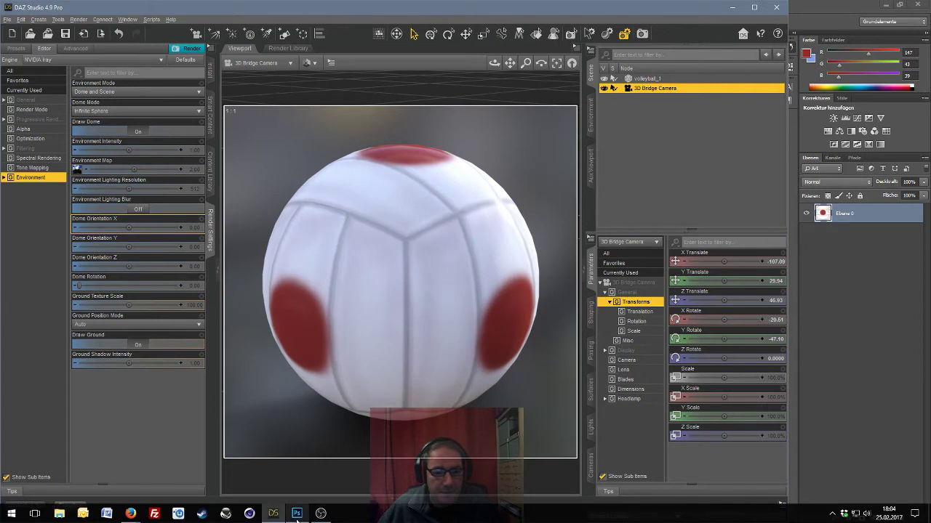
Return to Photoshop and import the BVBS_volleyball006.jpg image map through the 3D Bridge.
left_click(296, 514)
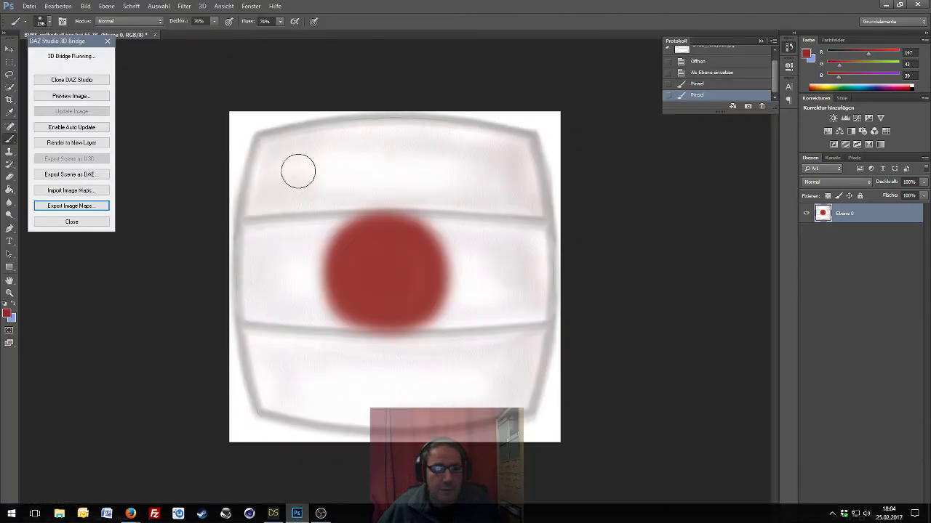
left_click(76, 208)
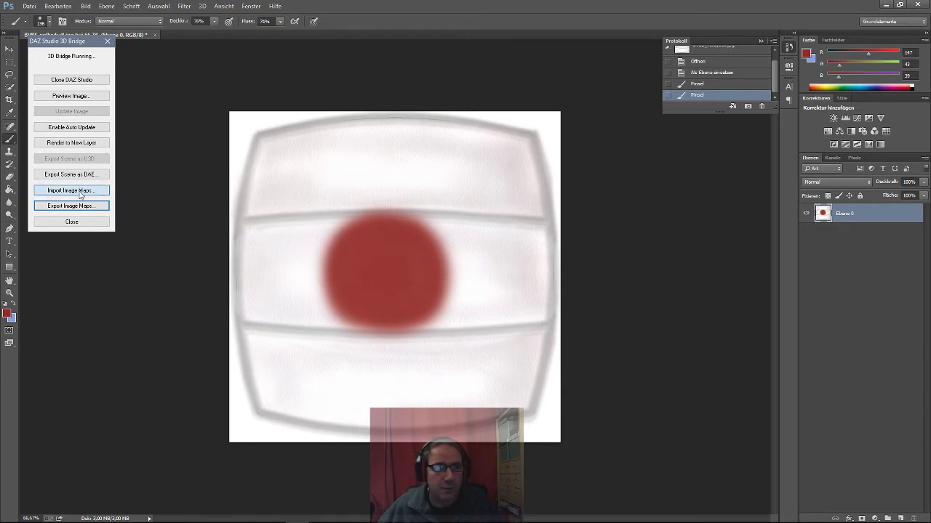
left_click(80, 192)
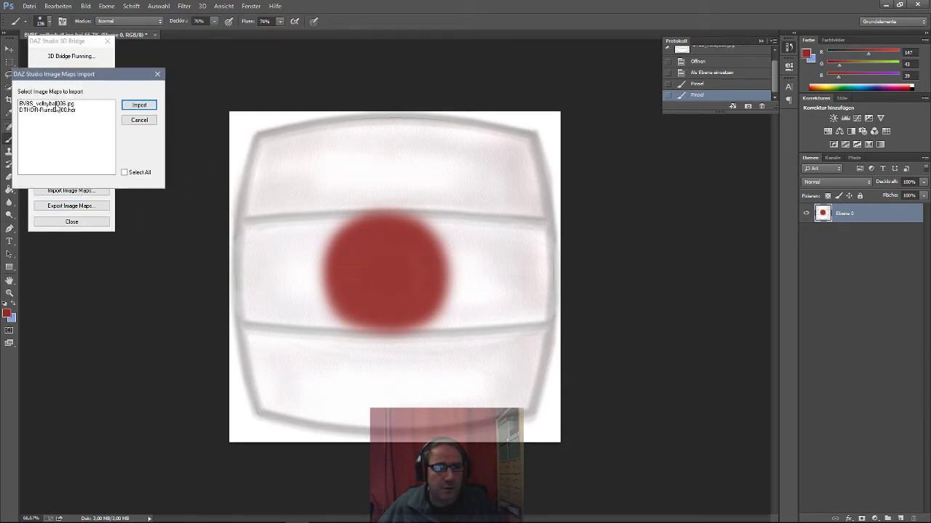
left_click(56, 104)
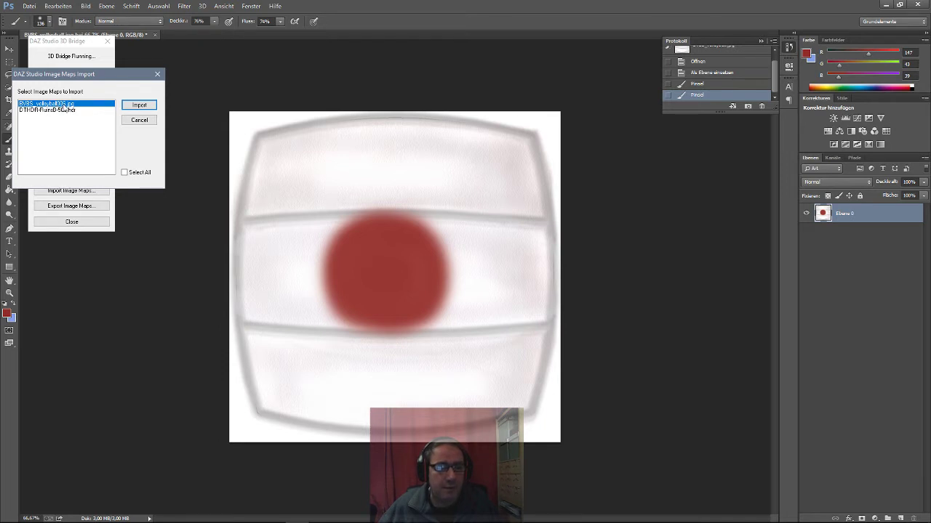
left_click(131, 108)
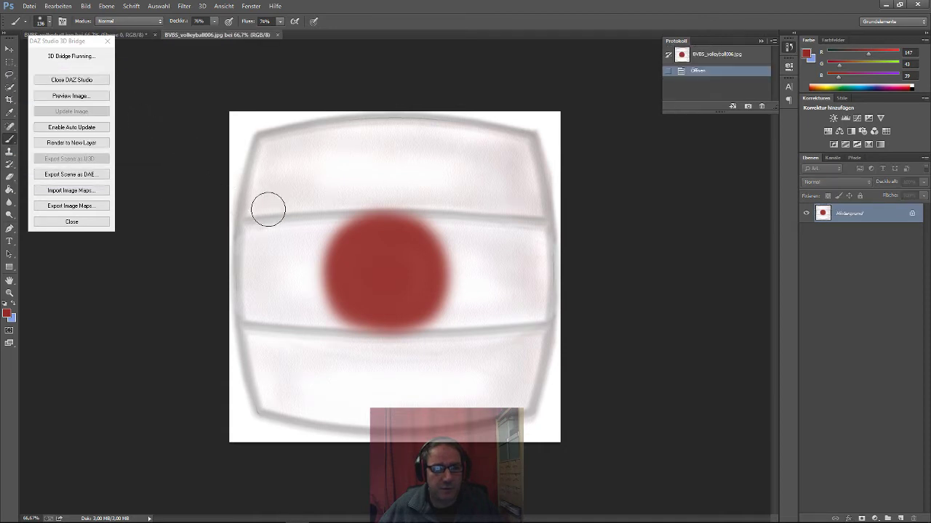
Unlock the background layer, swap to the light blue colour and paint dots inside the red circle and near the texture's four corners.
left_click(911, 216)
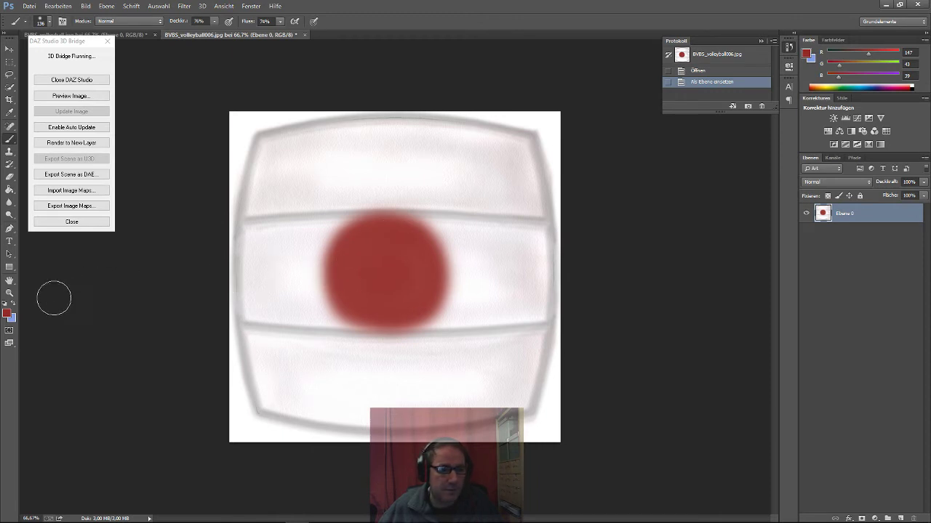
left_click(13, 304)
mouse_move(385, 266)
left_mouse_down()
mouse_move(387, 279)
mouse_move(380, 267)
mouse_move(397, 269)
left_mouse_up()
left_click_drag(283, 158, 290, 165)
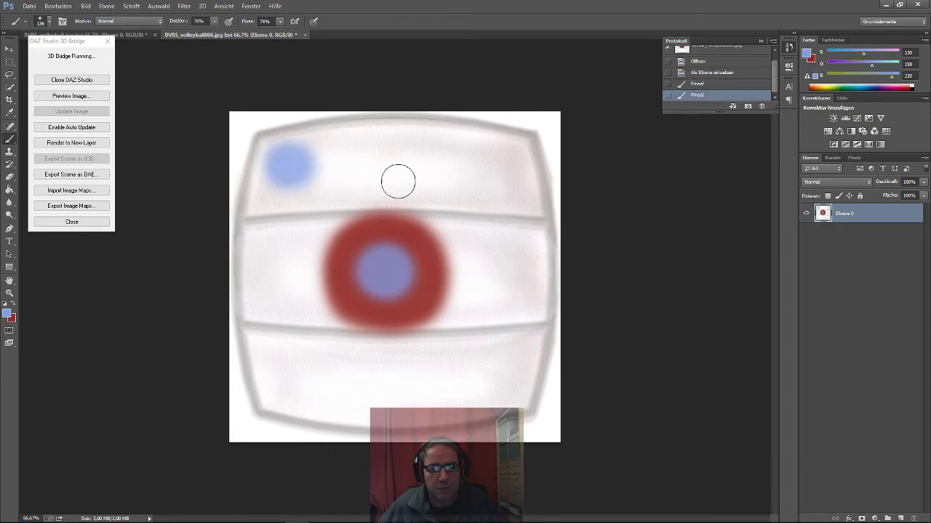
left_click_drag(505, 164, 508, 163)
left_click_drag(276, 388, 281, 387)
left_click_drag(509, 391, 506, 387)
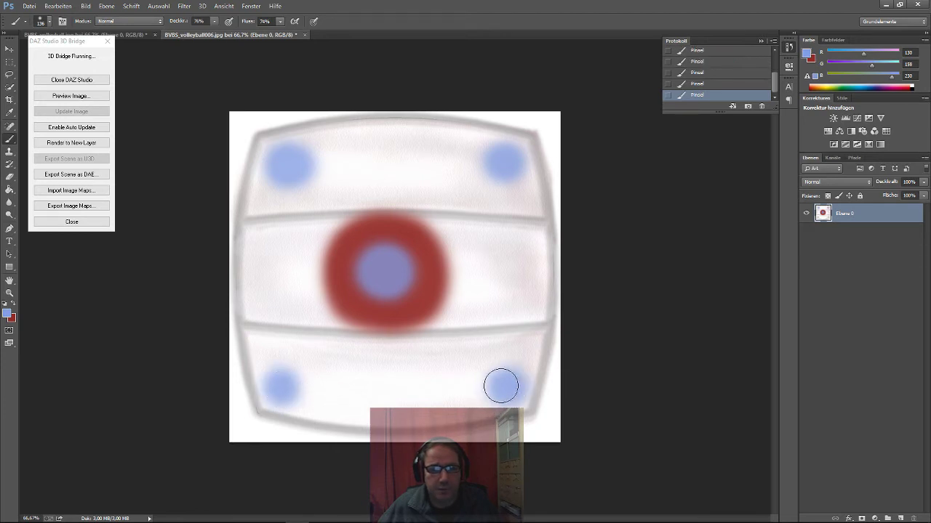
Export the painted BVBS_volleyball006.jpg image map through the 3D Bridge and switch to DAZ Studio to view the updated ball.
left_click(75, 208)
left_click(65, 111)
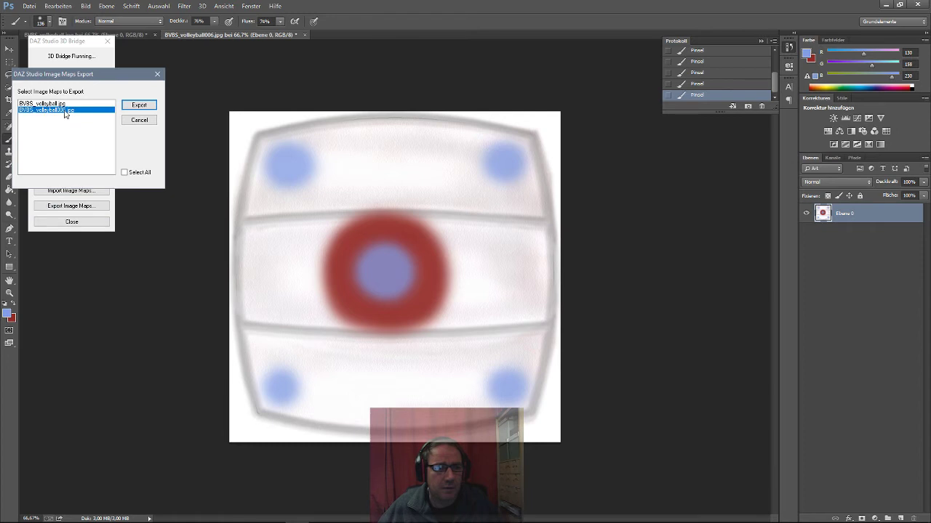
left_click(132, 106)
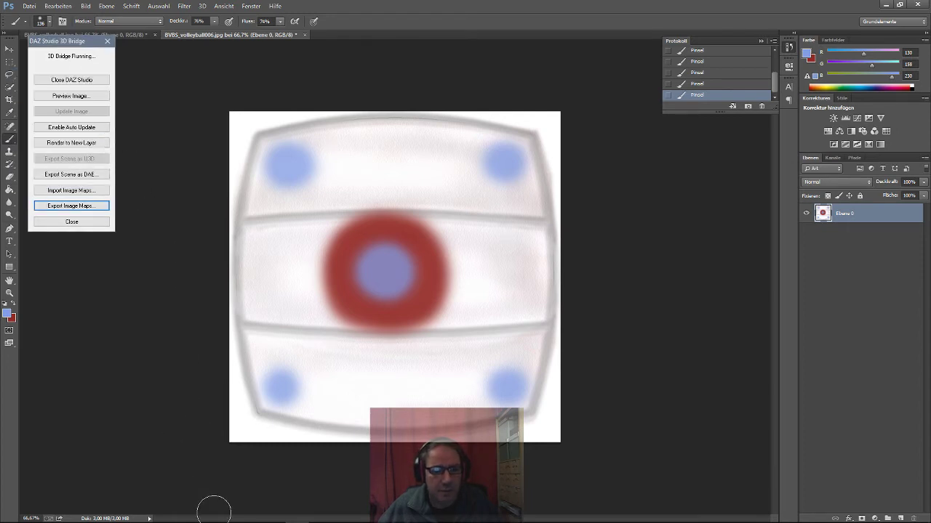
left_click(272, 513)
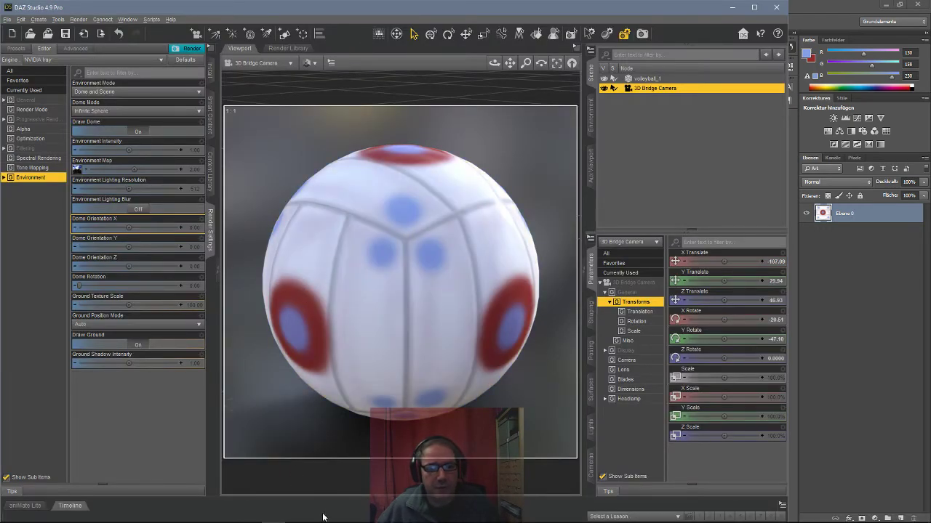
mouse_move(325, 518)
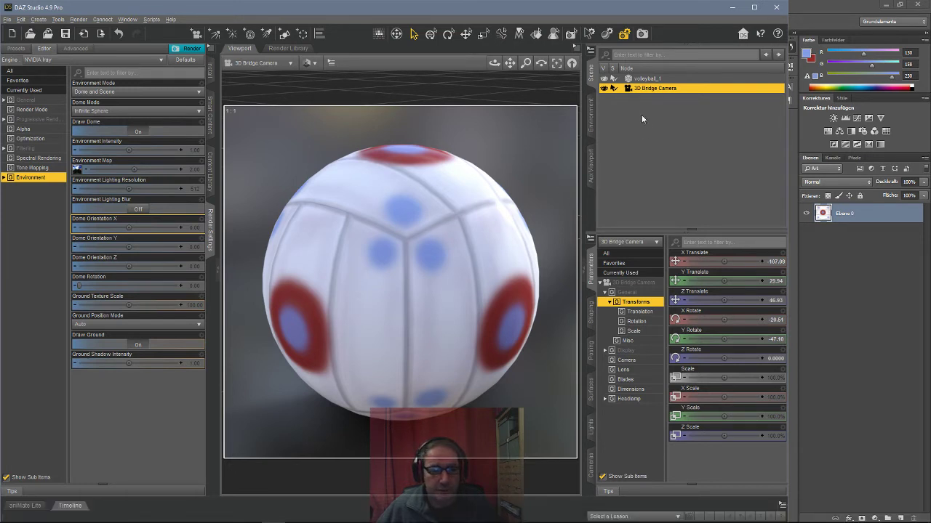
Delete the volleyball from the scene and load the Genesis 2 Base Female figure from the People content folder.
left_click(642, 81)
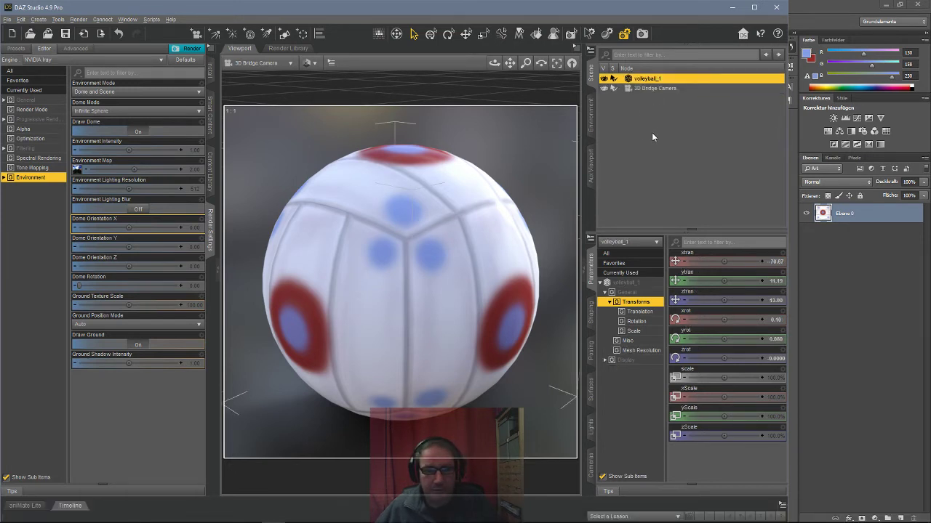
key("Delete")
left_click(211, 182)
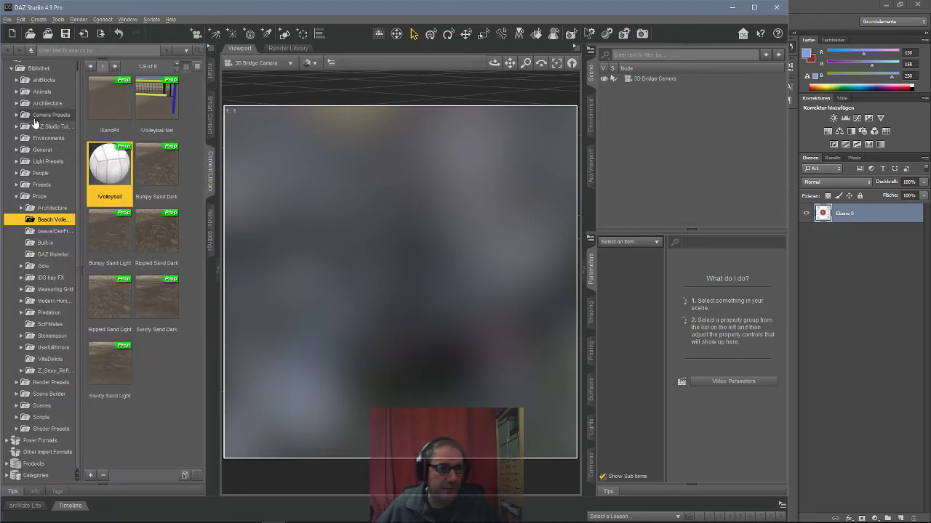
double_click(42, 173)
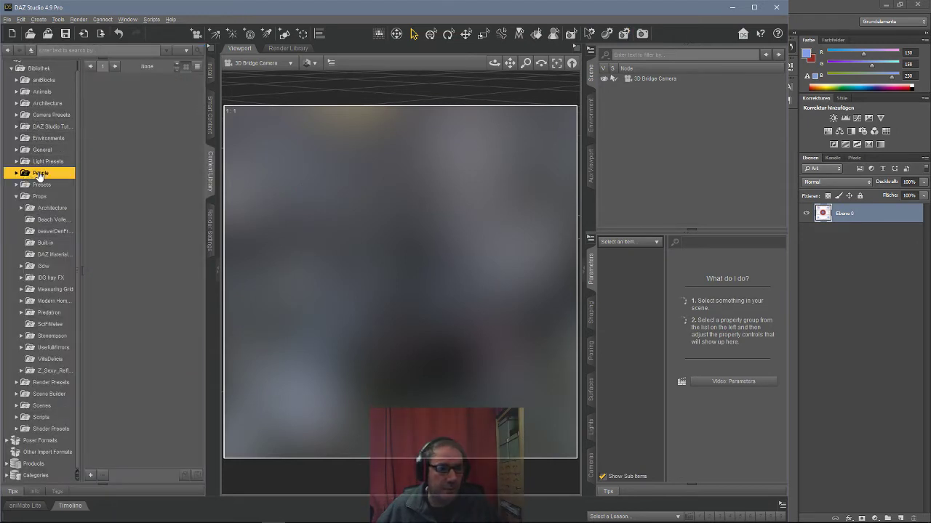
left_click(48, 208)
double_click(125, 133)
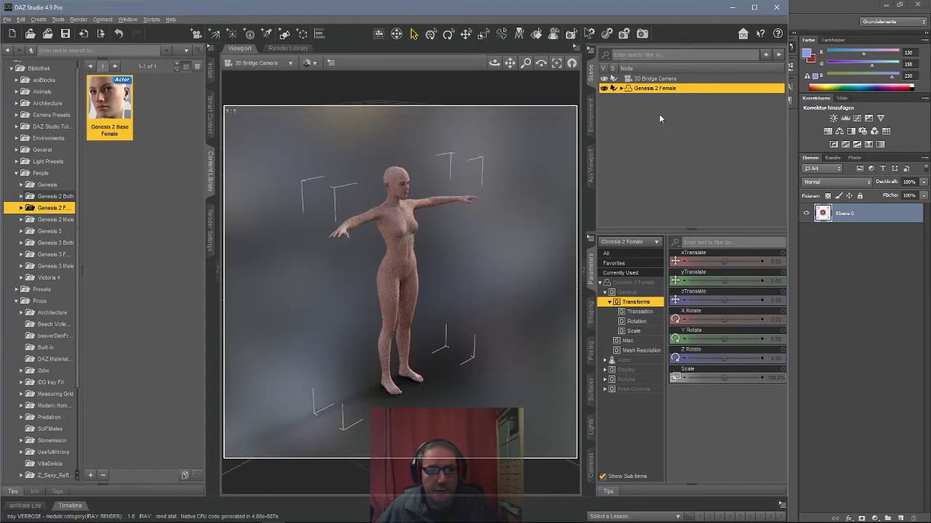
Select the Genesis 2 Female's head and frame it in the viewport.
left_click(397, 182)
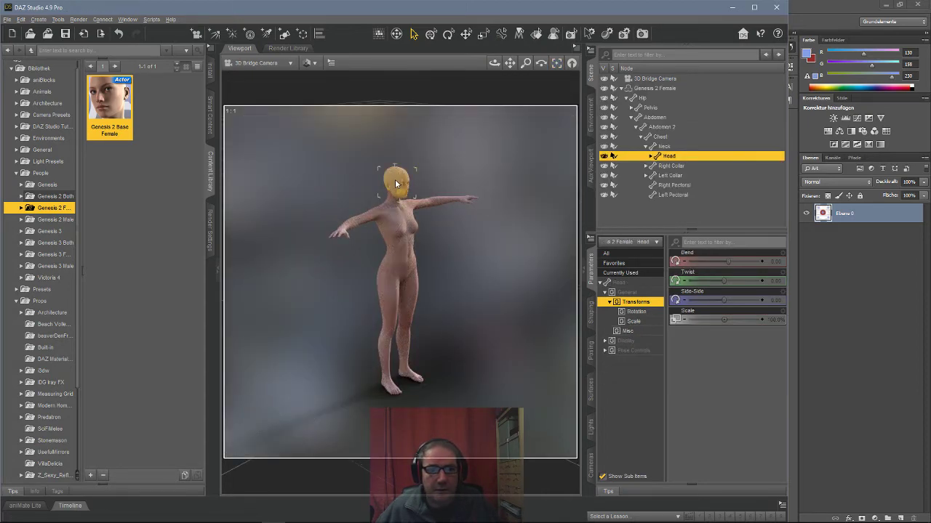
left_click(556, 63)
left_click_drag(494, 63, 651, 135)
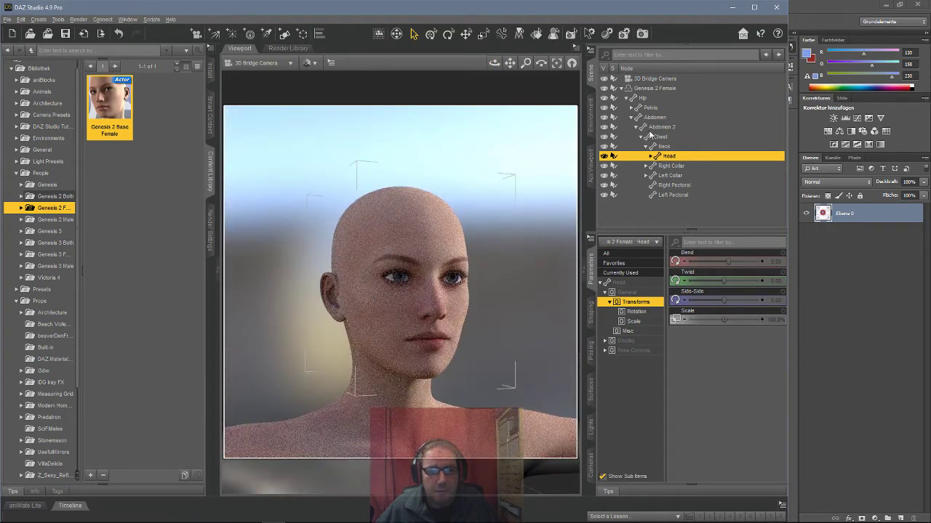
Set the Dome Rotation of the render environment to 134.12.
left_click(208, 242)
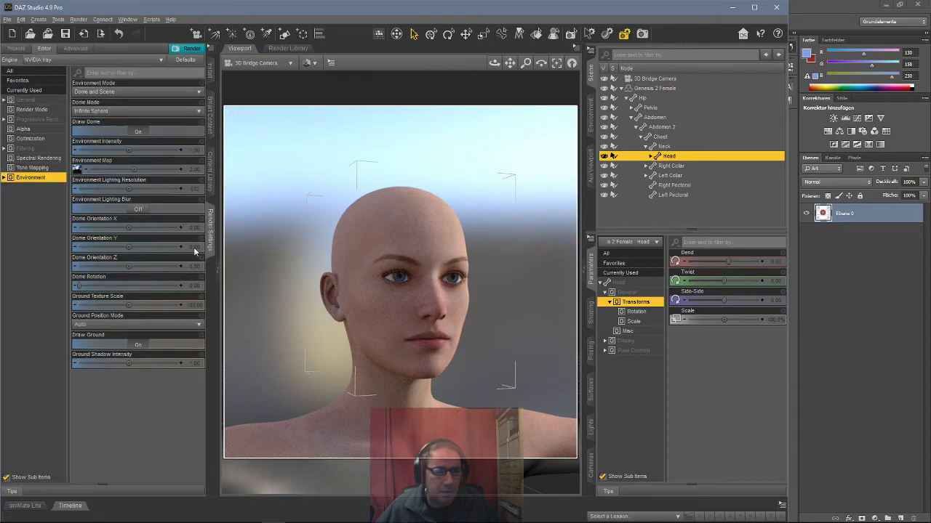
left_click(122, 269)
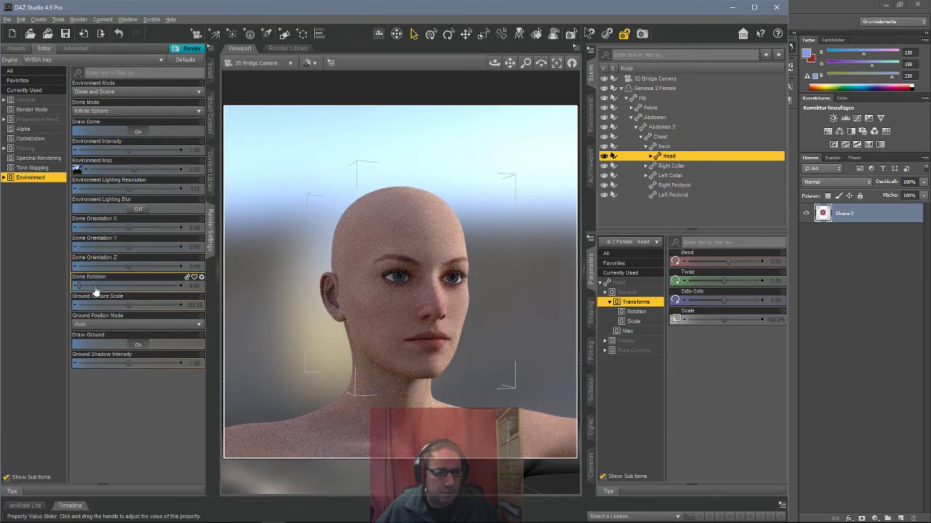
left_click_drag(82, 284, 142, 285)
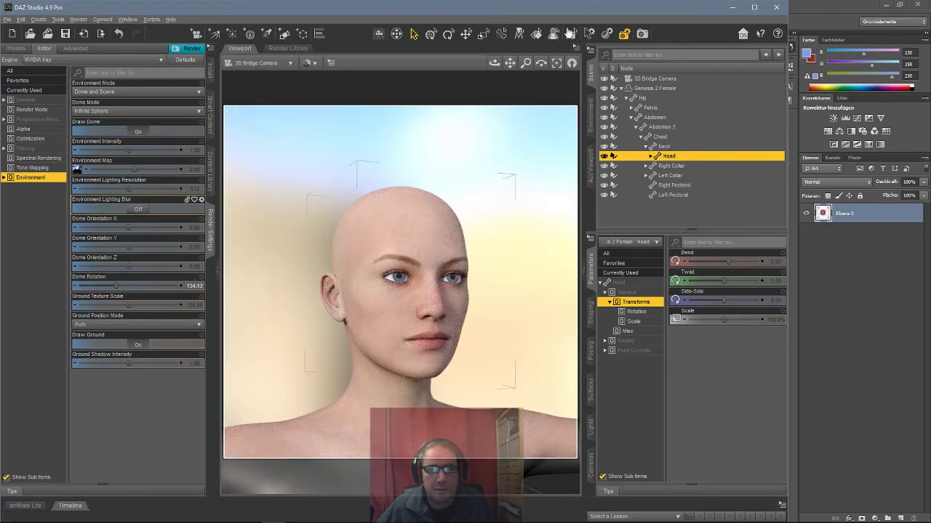
Turn to a closer view of the face, then select the Genesis 2 Female's Head surface and examine its Diffuse Color map.
left_click(494, 63)
left_click_drag(494, 62, 484, 62)
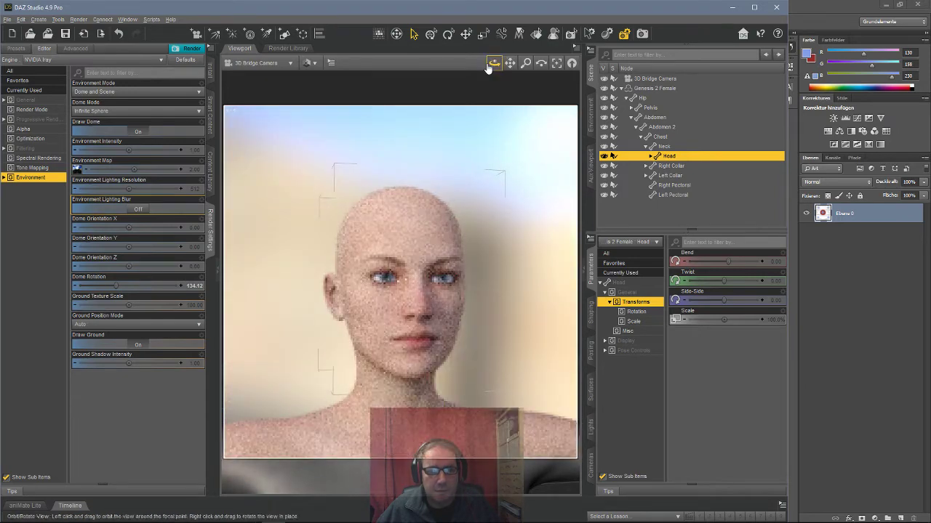
scroll(393, 325, "up", 3)
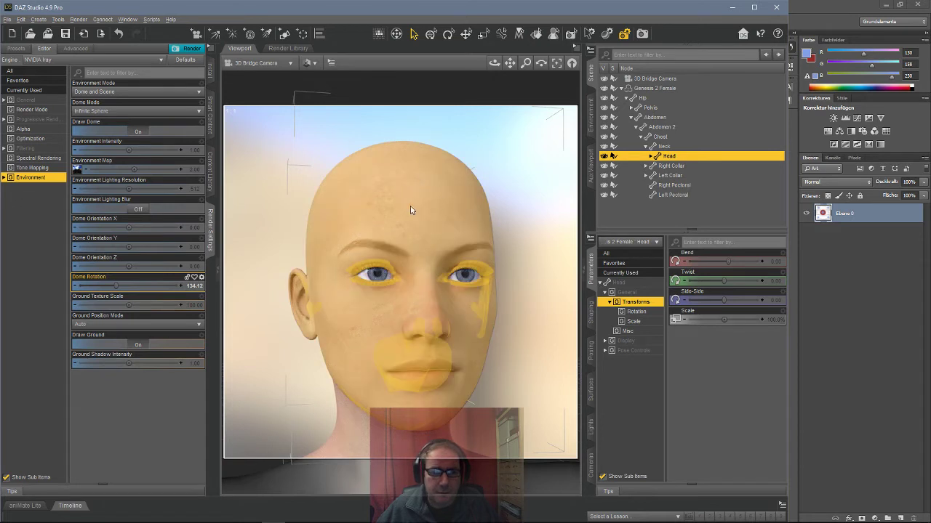
left_click(593, 389)
left_click(617, 291)
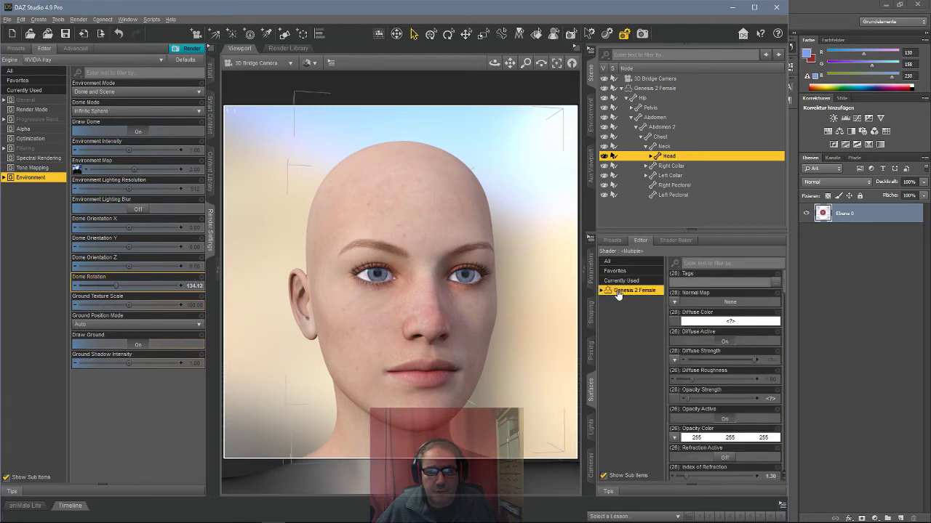
double_click(617, 292)
left_click(606, 330)
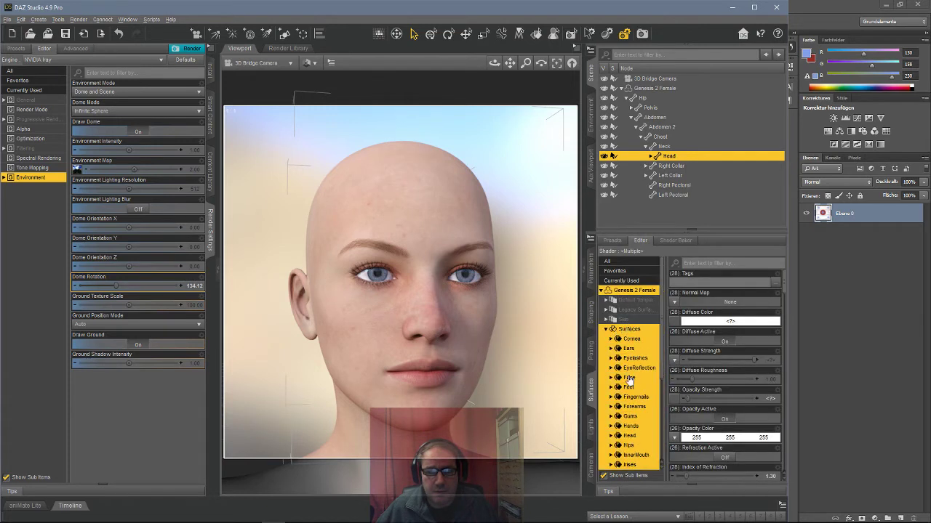
scroll(629, 390, "down", 3)
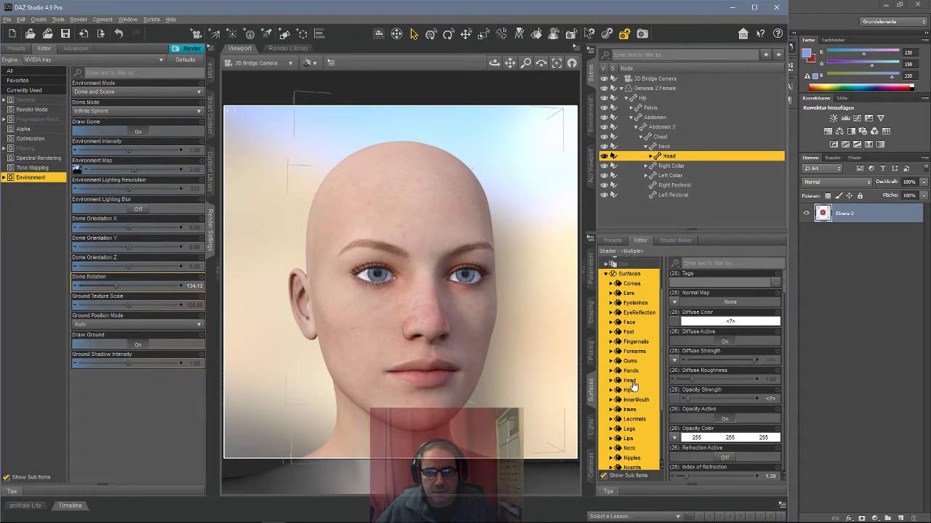
left_click(629, 380)
mouse_move(674, 324)
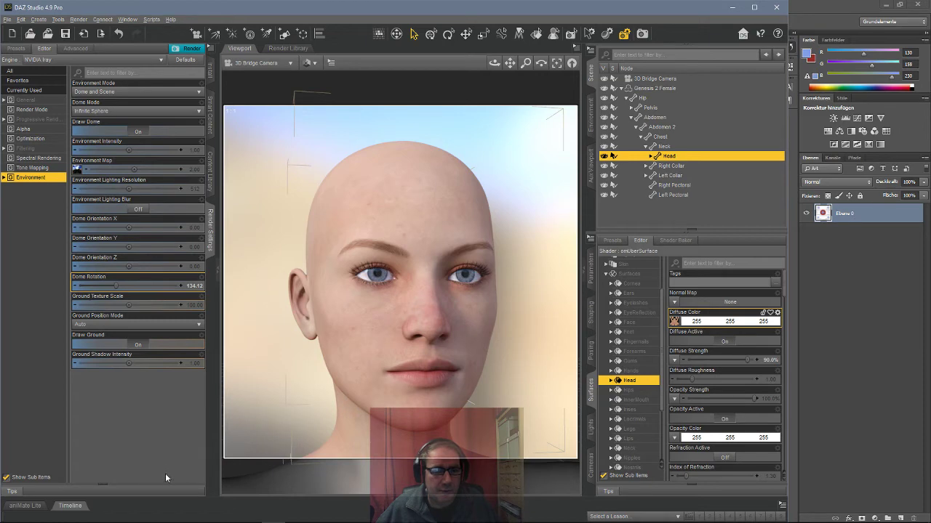
Switch to Photoshop and import the V5BreeHeadM.jpg image map through the 3D Bridge.
mouse_move(219, 521)
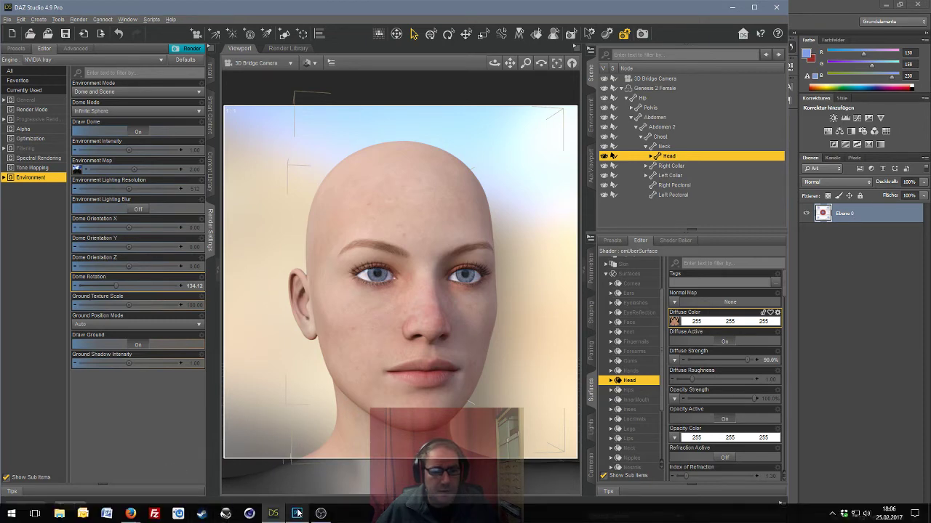
left_click(296, 513)
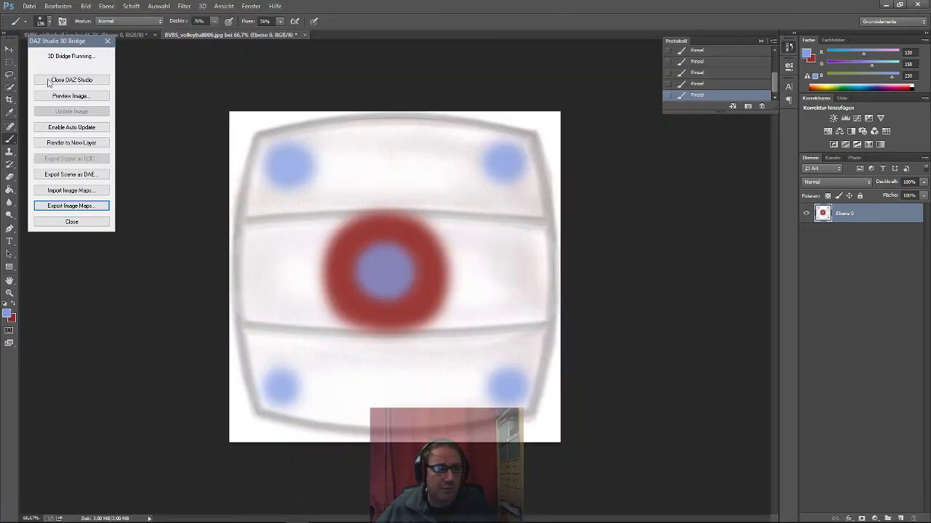
left_click(67, 191)
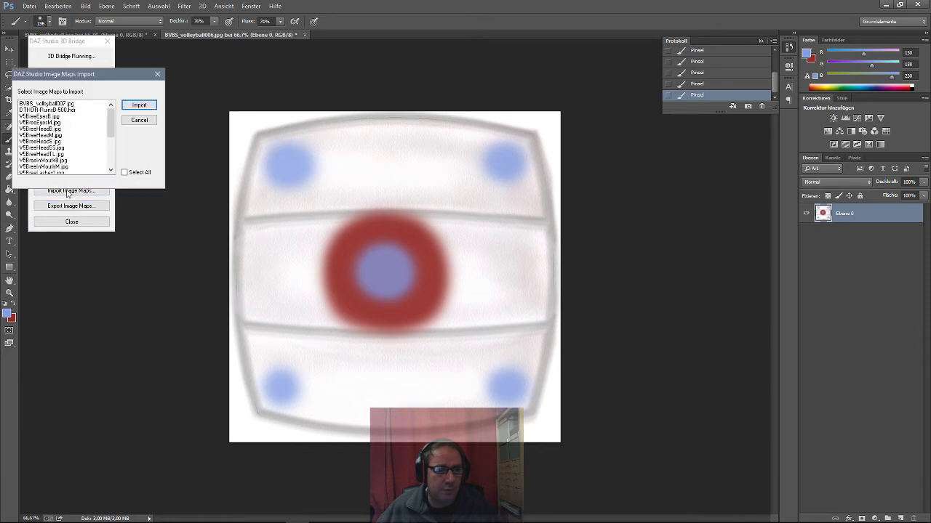
left_click(52, 136)
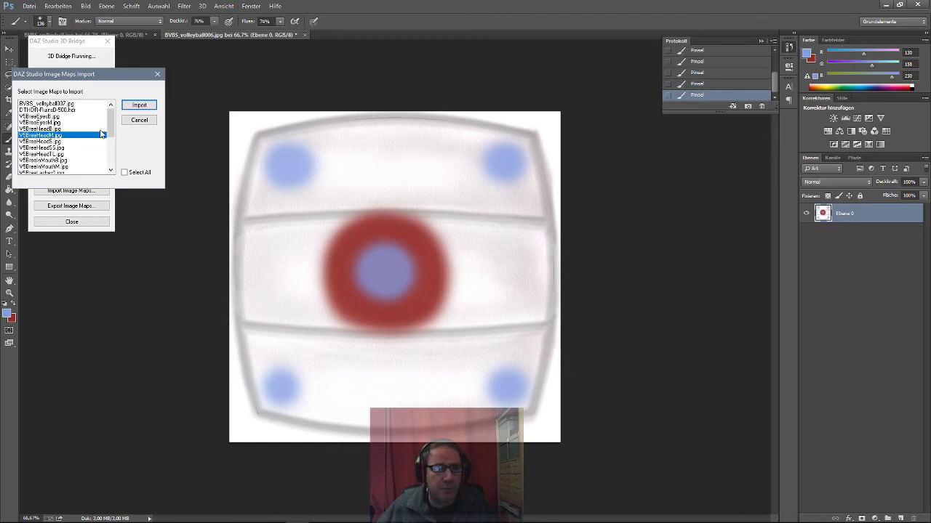
left_click(130, 109)
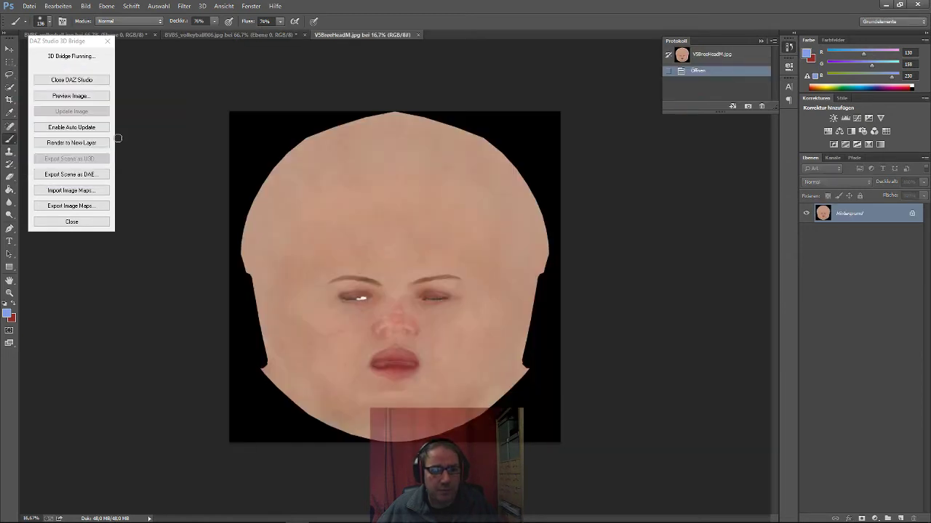
Close the BVBS_volleyball.jpg and BVBS_volleyball006.jpg documents without saving their changes.
left_click(153, 35)
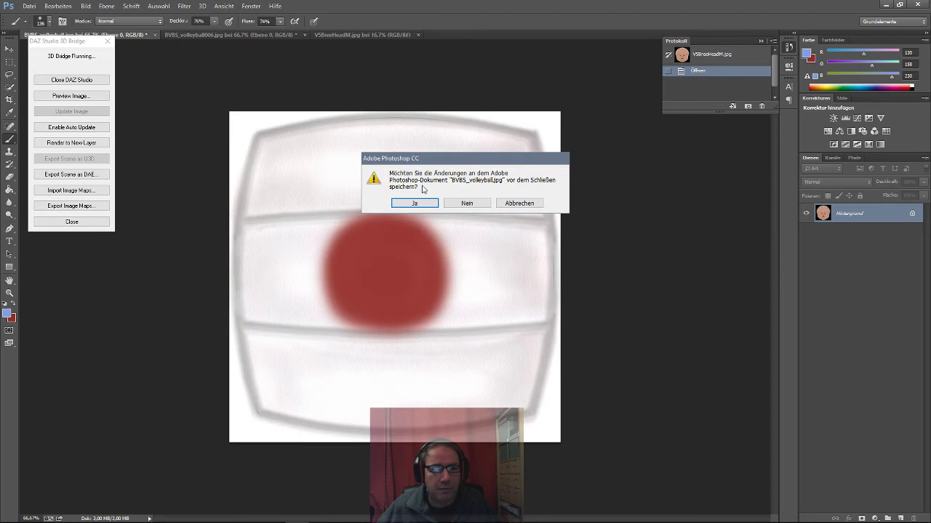
left_click(467, 202)
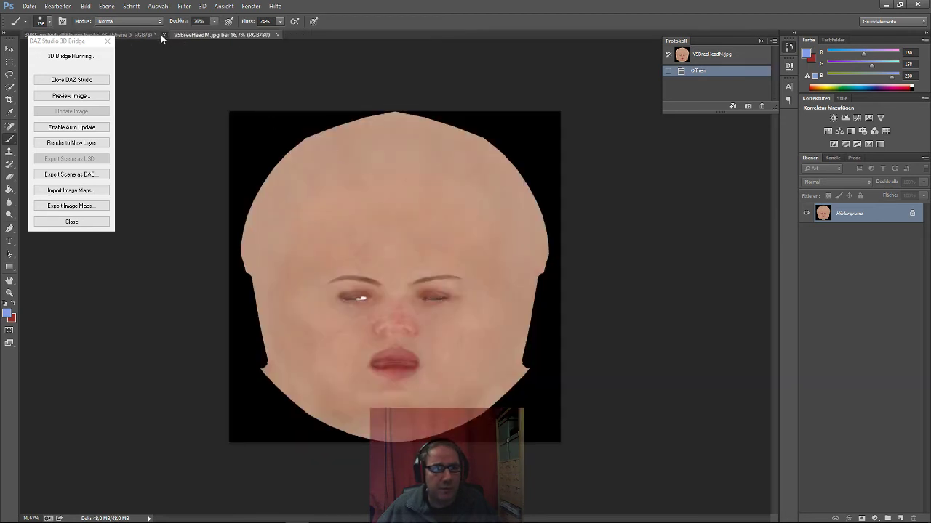
left_click(161, 34)
left_click(467, 212)
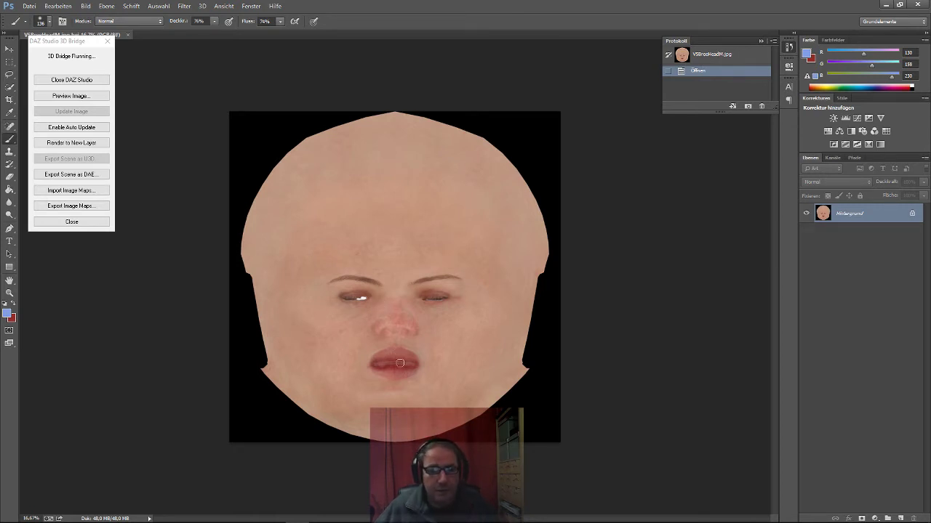
Set the brush to a size of about 44 px, 43% opacity and 42% flow for painting the lips.
scroll(400, 362, "up", 2, "alt")
scroll(390, 430, "up", 5, "alt")
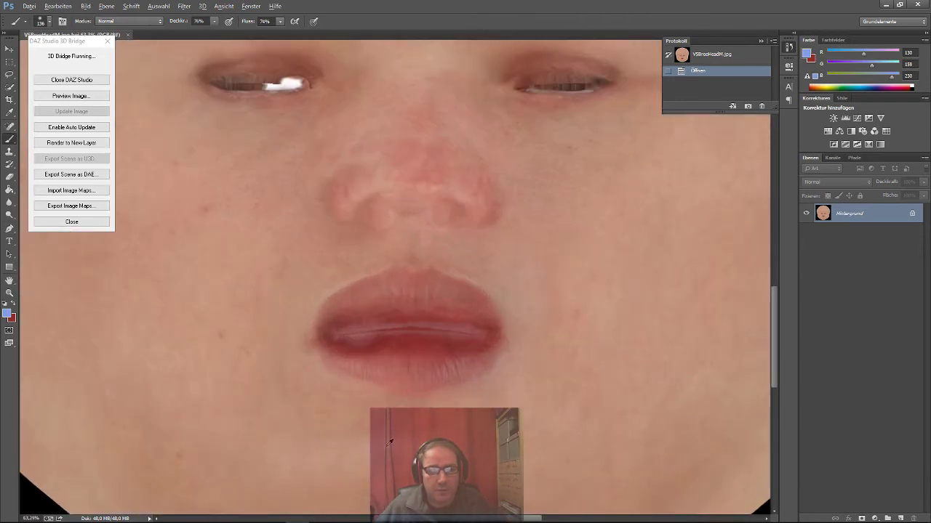
scroll(403, 375, "up", 3, "alt")
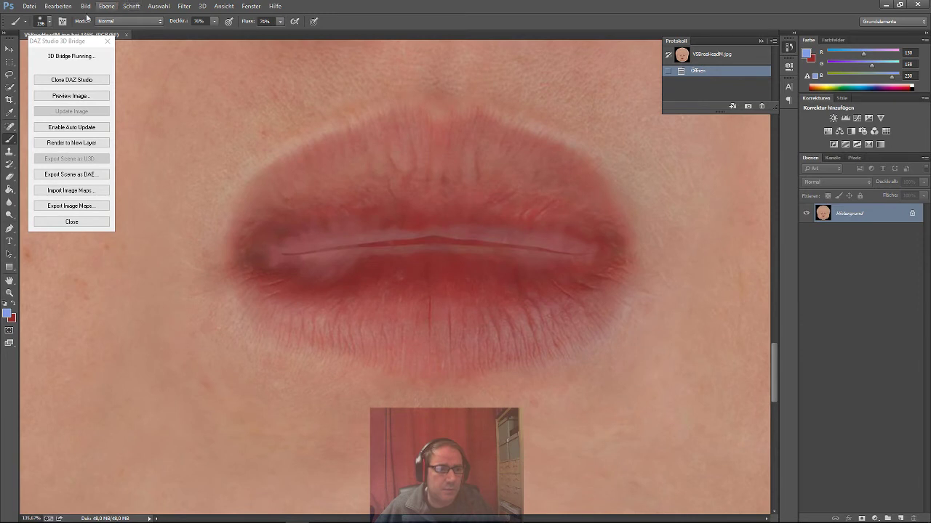
left_click(48, 22)
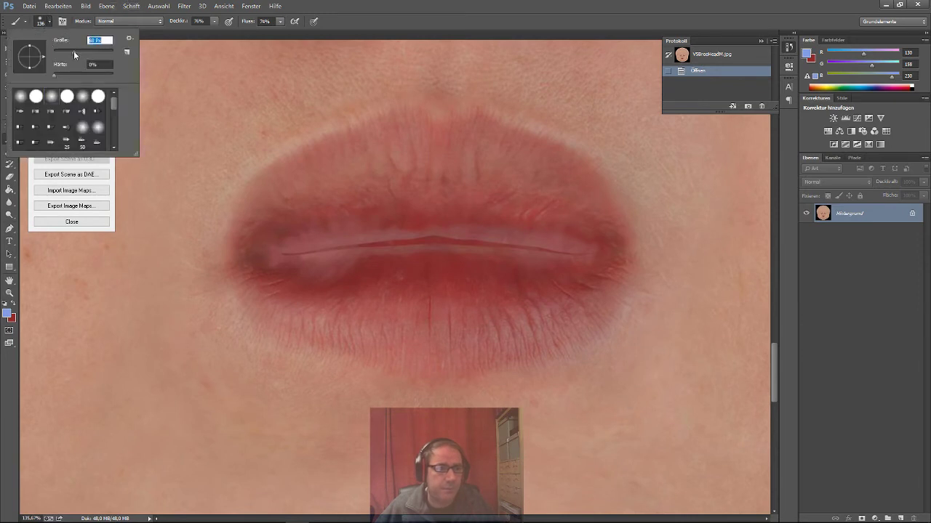
left_click_drag(67, 52, 65, 51)
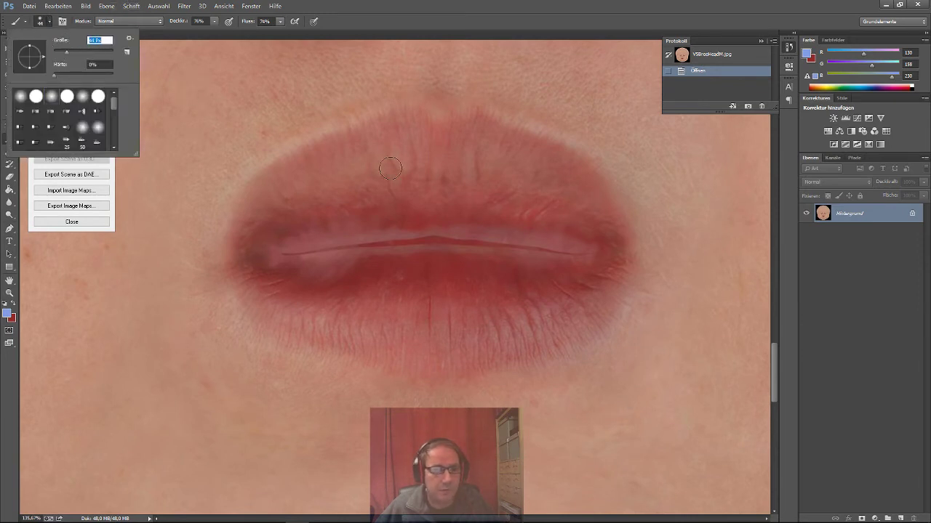
left_click(214, 21)
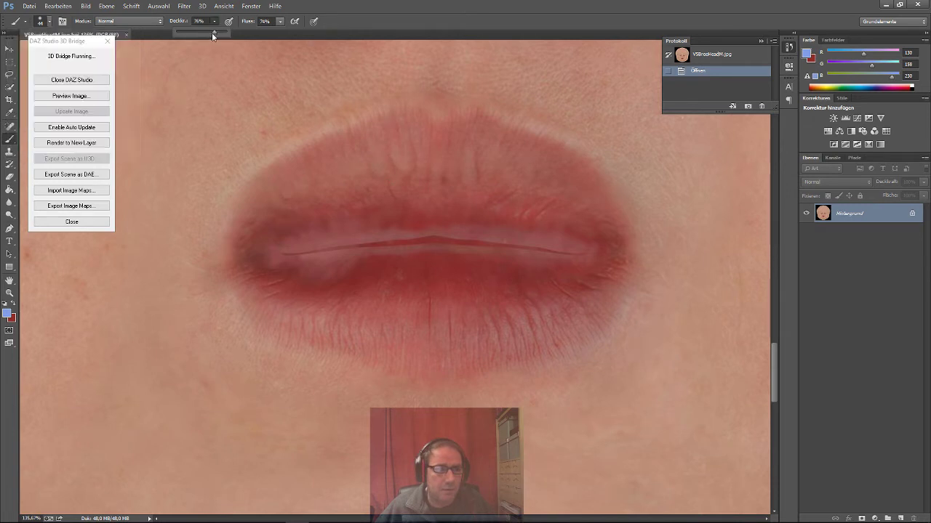
left_click(280, 22)
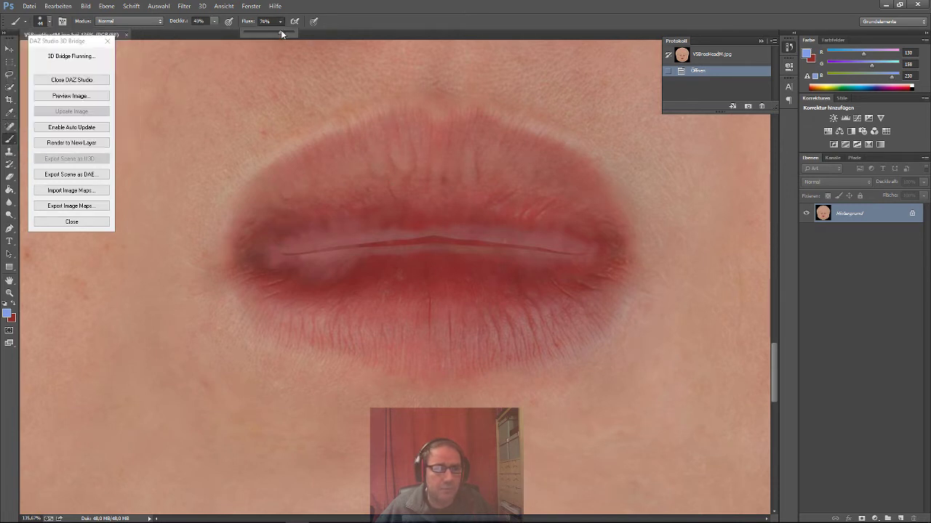
Paint the whole upper lip on the head texture with the light blue colour.
mouse_move(370, 165)
left_mouse_down()
mouse_move(404, 153)
mouse_move(376, 151)
mouse_move(403, 137)
mouse_move(393, 136)
mouse_move(407, 129)
mouse_move(393, 127)
mouse_move(410, 118)
mouse_move(293, 162)
mouse_move(255, 194)
mouse_move(349, 155)
mouse_move(335, 163)
mouse_move(325, 156)
mouse_move(363, 148)
mouse_move(332, 154)
mouse_move(352, 141)
mouse_move(320, 151)
mouse_move(344, 141)
mouse_move(275, 181)
mouse_move(244, 211)
mouse_move(310, 179)
mouse_move(364, 170)
left_mouse_up()
mouse_move(280, 198)
left_mouse_down()
mouse_move(248, 218)
mouse_move(311, 211)
mouse_move(239, 229)
mouse_move(366, 207)
mouse_move(288, 205)
left_mouse_up()
mouse_move(375, 195)
left_mouse_down()
mouse_move(403, 193)
mouse_move(348, 191)
left_mouse_up()
mouse_move(415, 179)
left_mouse_down()
mouse_move(441, 156)
mouse_move(415, 147)
mouse_move(421, 128)
mouse_move(434, 135)
mouse_move(419, 125)
mouse_move(479, 129)
mouse_move(417, 148)
mouse_move(480, 141)
mouse_move(407, 159)
mouse_move(459, 162)
mouse_move(410, 176)
mouse_move(450, 186)
mouse_move(409, 199)
mouse_move(612, 220)
mouse_move(595, 184)
mouse_move(486, 132)
mouse_move(510, 133)
mouse_move(586, 172)
mouse_move(485, 126)
mouse_move(536, 149)
left_mouse_up()
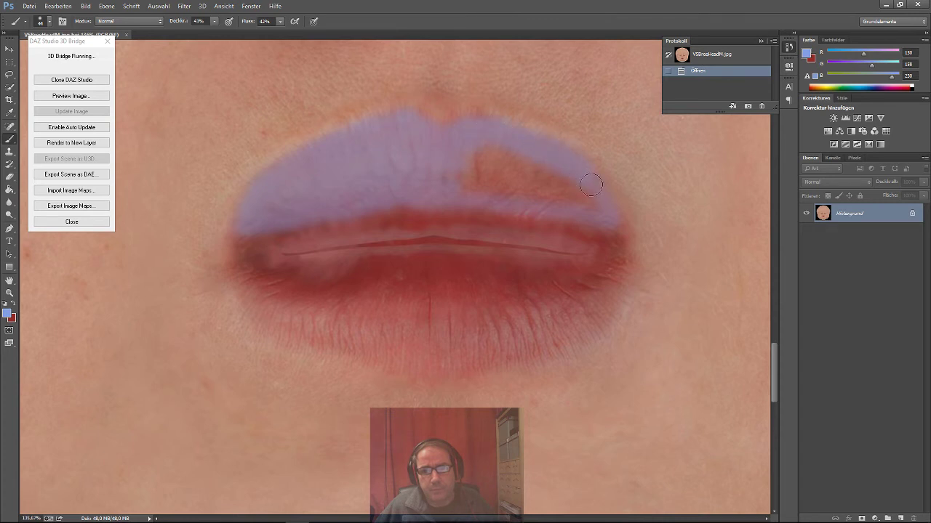
mouse_move(584, 197)
left_mouse_down()
mouse_move(503, 155)
mouse_move(458, 166)
mouse_move(473, 157)
mouse_move(530, 171)
mouse_move(562, 195)
mouse_move(516, 175)
mouse_move(458, 168)
mouse_move(495, 181)
left_mouse_up()
left_click_drag(567, 201, 498, 191)
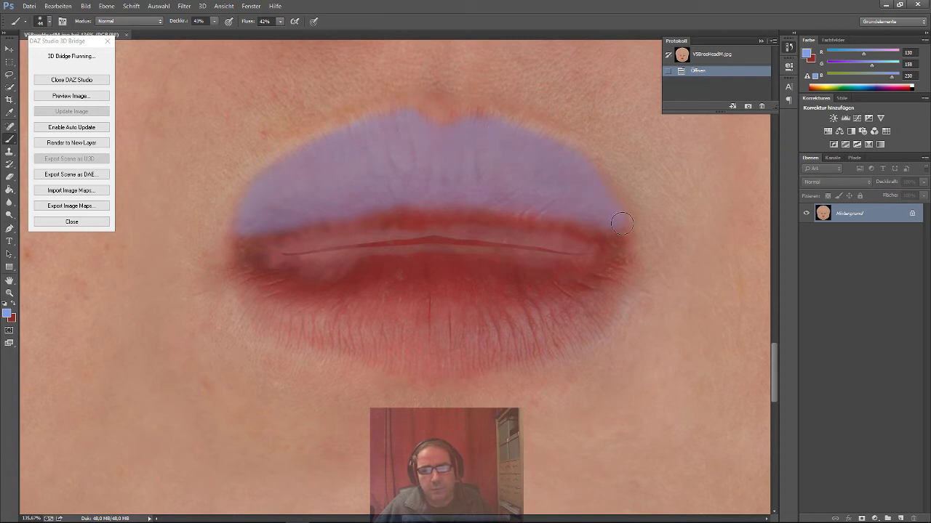
Finish the upper lip's corner and brush a highlight onto the lip's middle using colour #aebfec at 19% opacity.
left_click_drag(621, 224, 618, 226)
left_click(8, 313)
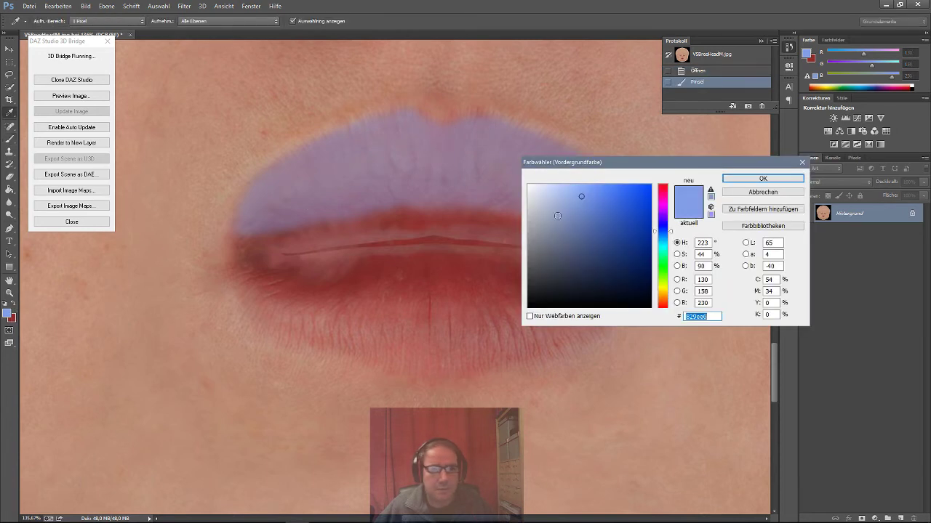
left_click(560, 193)
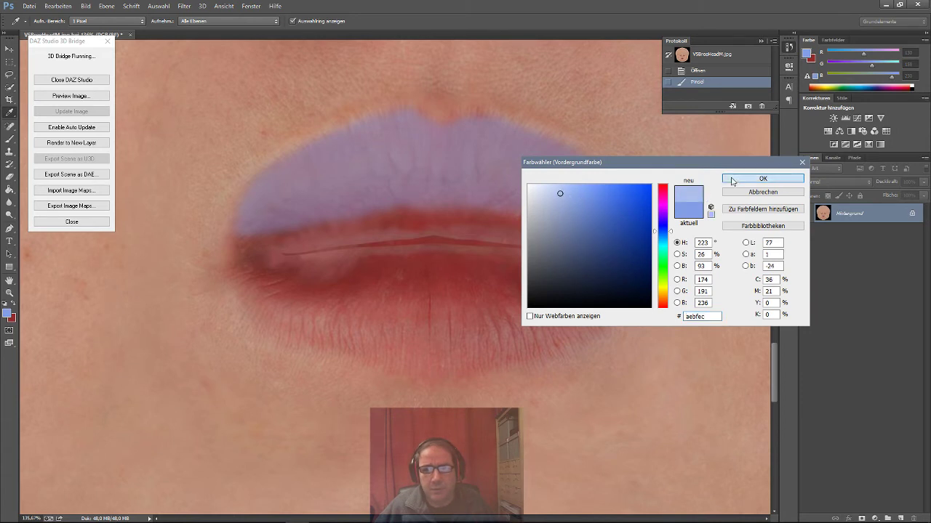
left_click(732, 180)
left_click(213, 22)
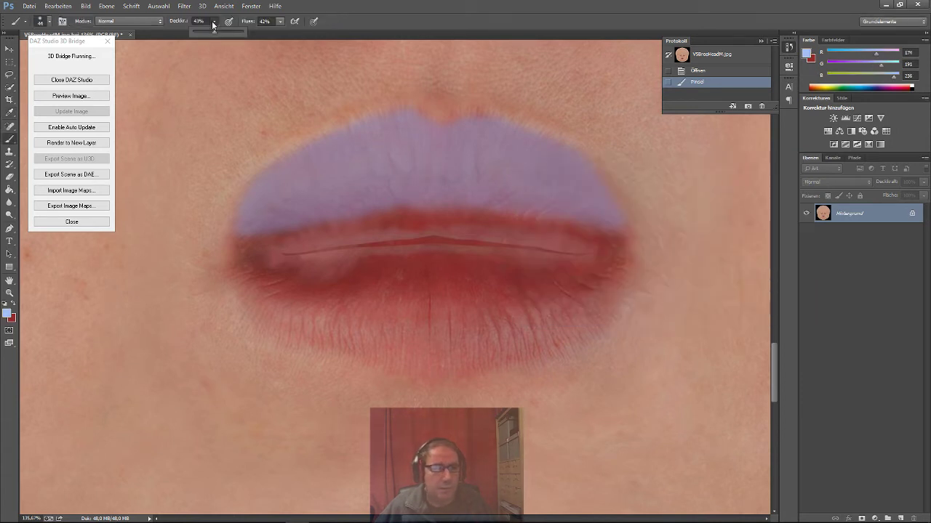
left_click_drag(209, 32, 201, 32)
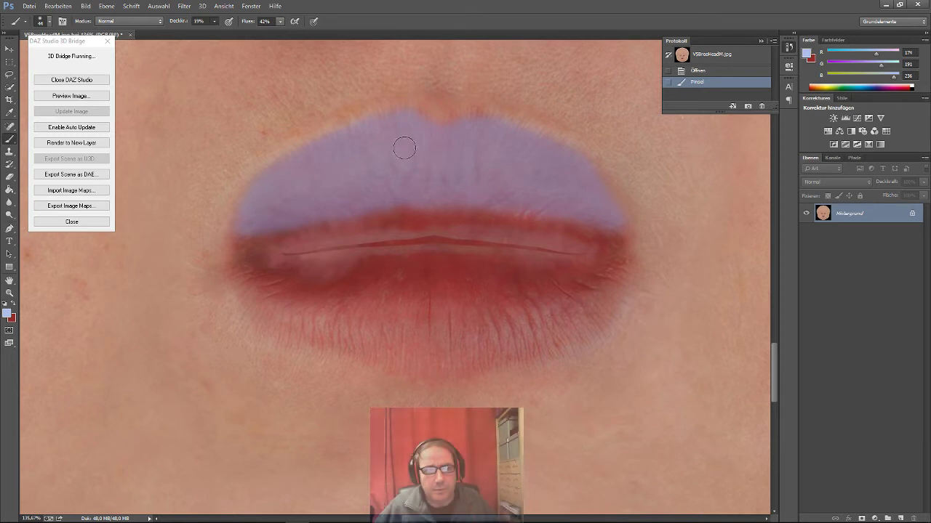
mouse_move(412, 153)
left_mouse_down()
mouse_move(433, 161)
mouse_move(476, 144)
mouse_move(431, 153)
mouse_move(480, 150)
mouse_move(471, 163)
mouse_move(488, 153)
mouse_move(463, 173)
mouse_move(499, 162)
left_mouse_up()
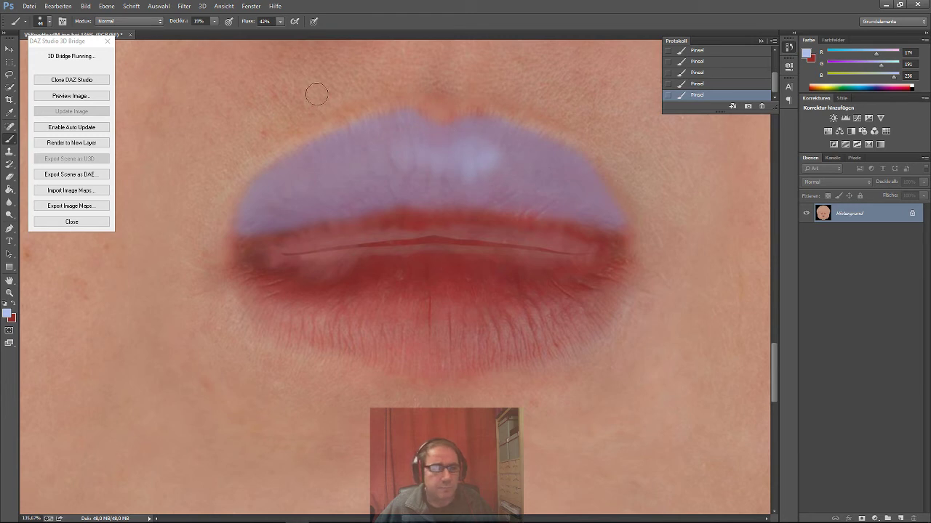
Brighten the centre of the upper lip's highlight with the paler blue #cbd5ee.
left_click(7, 313)
left_click(437, 219)
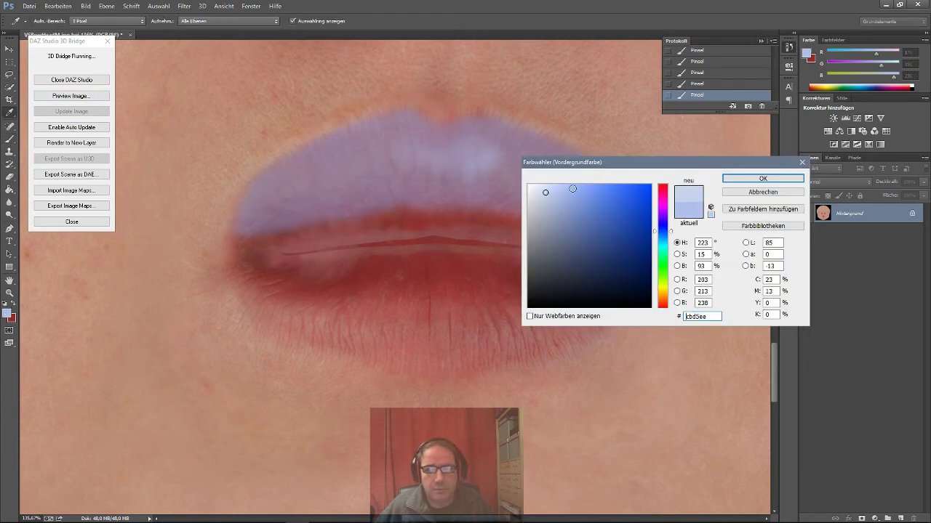
left_click(762, 178)
mouse_move(482, 152)
left_mouse_down()
mouse_move(514, 164)
mouse_move(542, 155)
left_mouse_up()
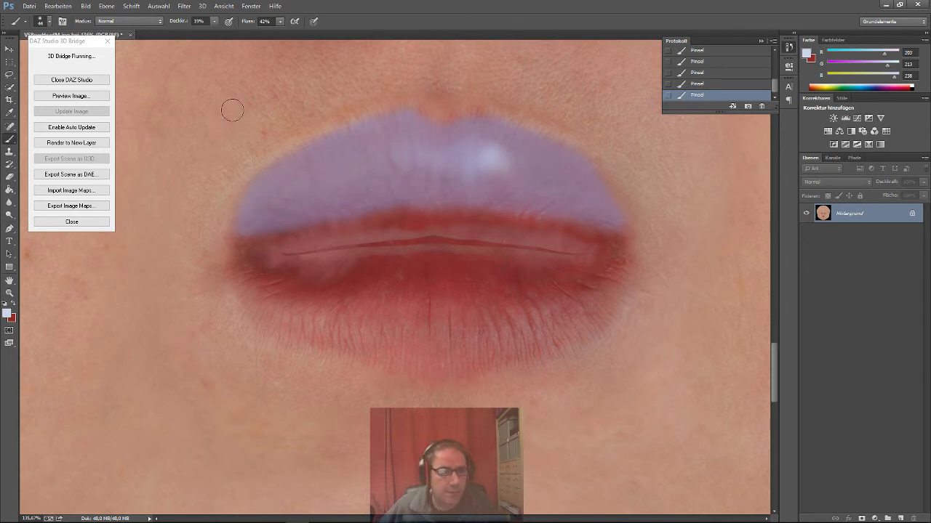
Export the V5BreeHeadM.jpg image map through the 3D Bridge and switch to DAZ Studio to check the painted lips.
left_click(76, 208)
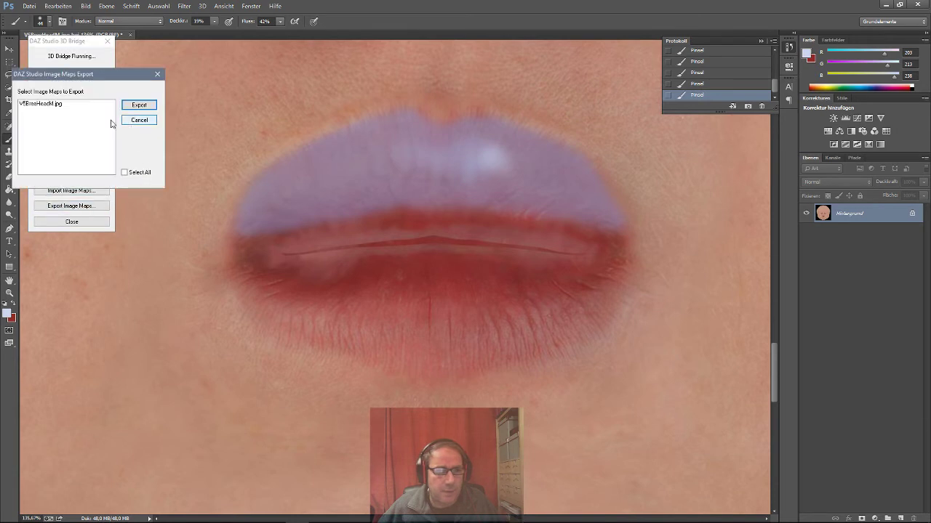
left_click(53, 105)
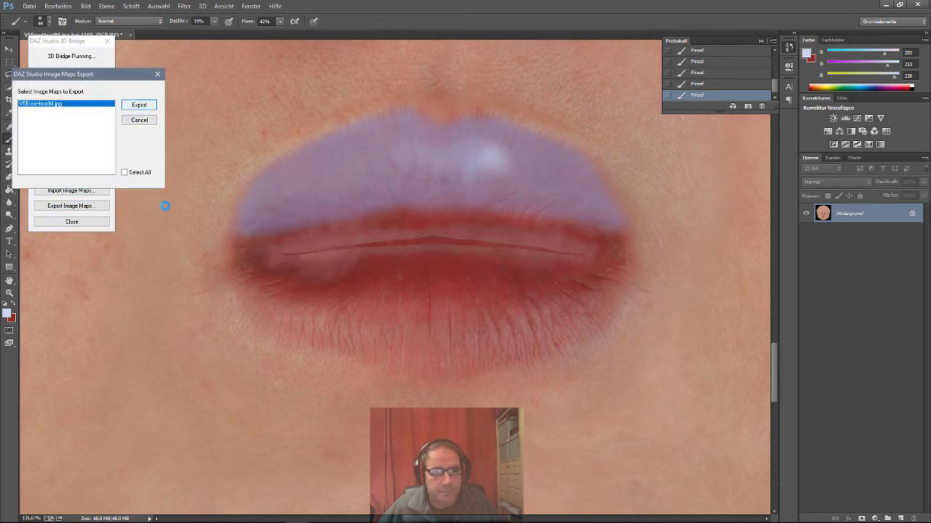
key("Return")
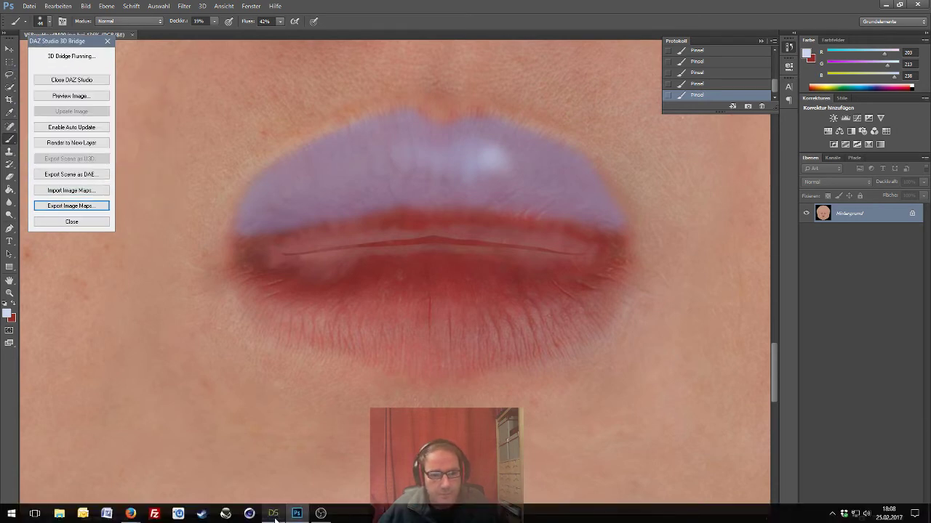
left_click(272, 514)
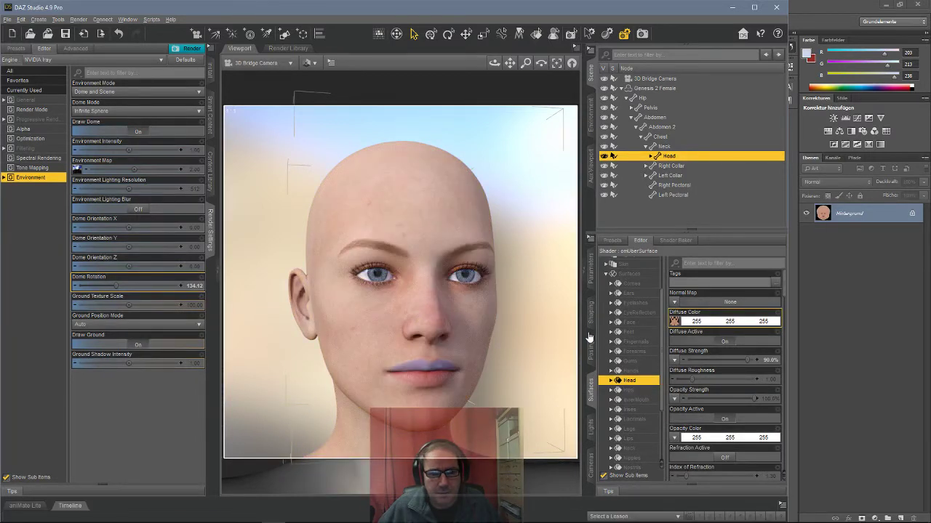
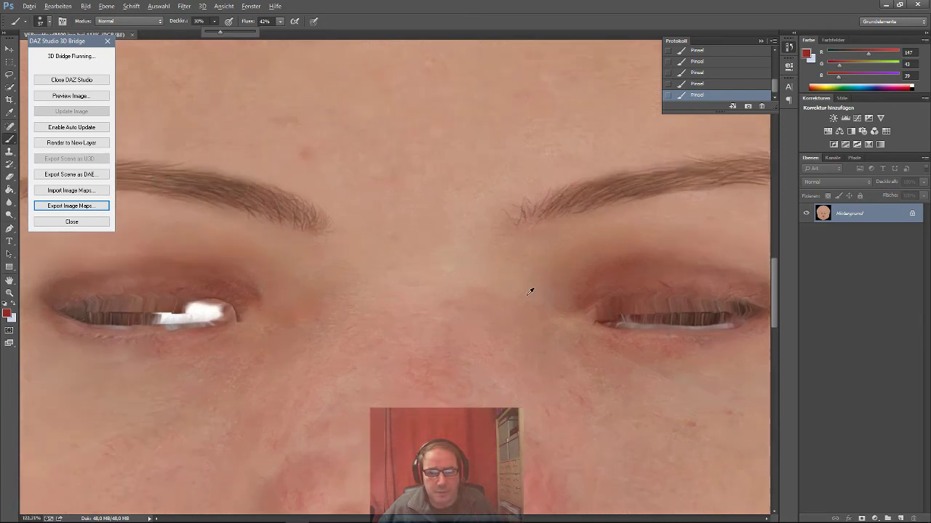
Paint dark red eyeshadow over both upper eyelids on the head texture.
scroll(541, 275, "down", 1, "alt")
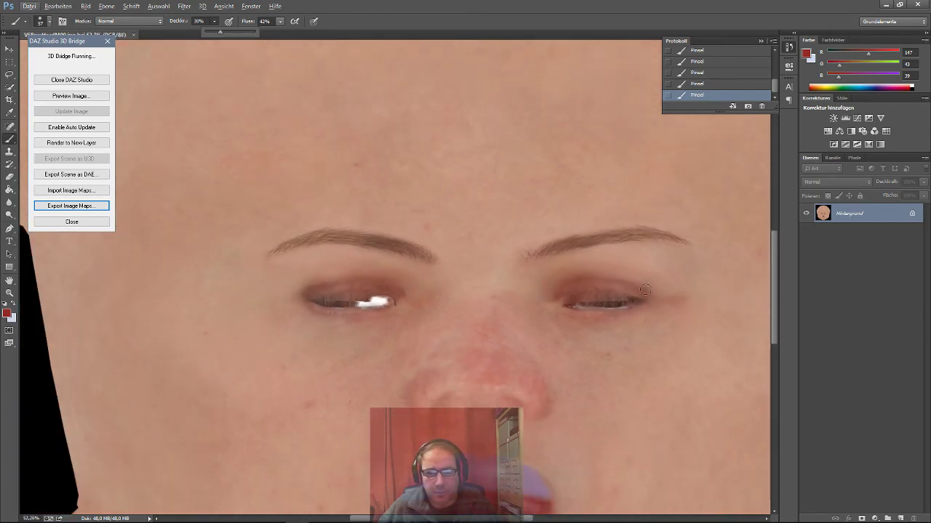
mouse_move(644, 277)
left_mouse_down()
mouse_move(573, 269)
mouse_move(548, 285)
mouse_move(586, 274)
mouse_move(660, 283)
mouse_move(614, 265)
mouse_move(549, 280)
mouse_move(604, 263)
mouse_move(663, 279)
mouse_move(634, 262)
mouse_move(595, 262)
mouse_move(544, 281)
mouse_move(588, 255)
mouse_move(668, 276)
left_mouse_up()
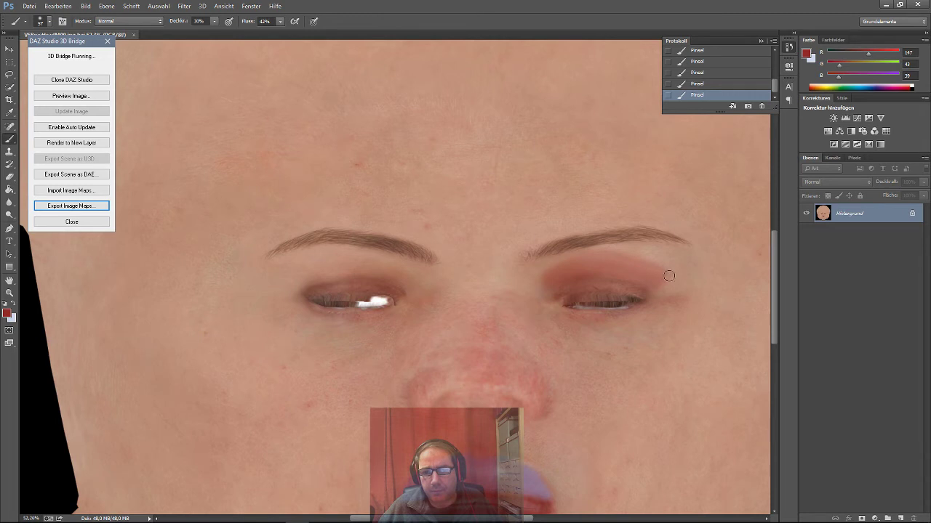
mouse_move(389, 279)
left_mouse_down()
mouse_move(365, 274)
mouse_move(294, 290)
mouse_move(336, 271)
mouse_move(401, 282)
mouse_move(344, 264)
mouse_move(295, 279)
mouse_move(340, 258)
mouse_move(405, 278)
mouse_move(369, 260)
left_mouse_up()
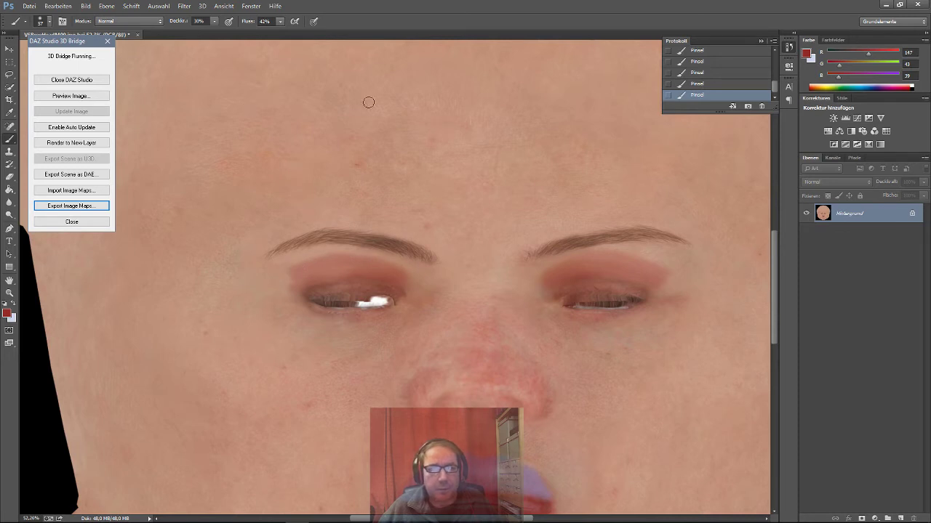
Export the head image map with the eyeshadow through the 3D Bridge and switch to DAZ Studio to check it.
left_click(82, 208)
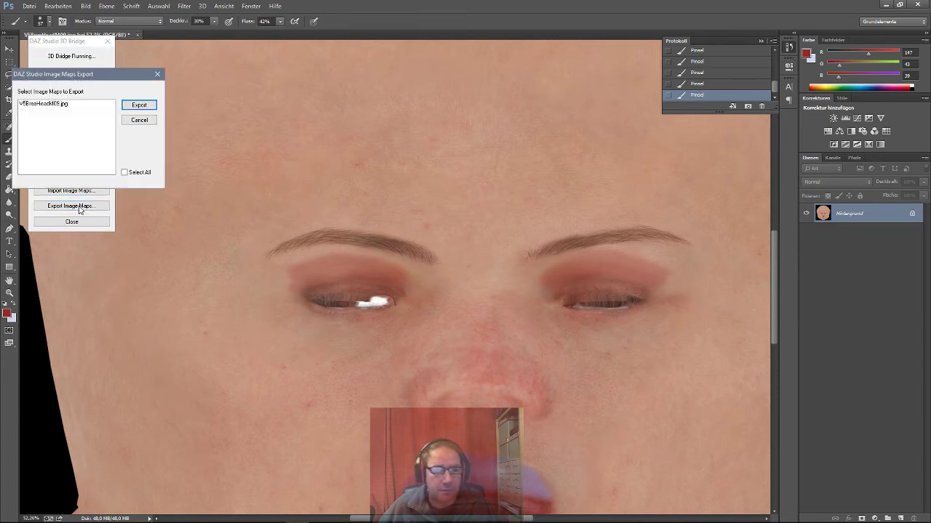
left_click(53, 108)
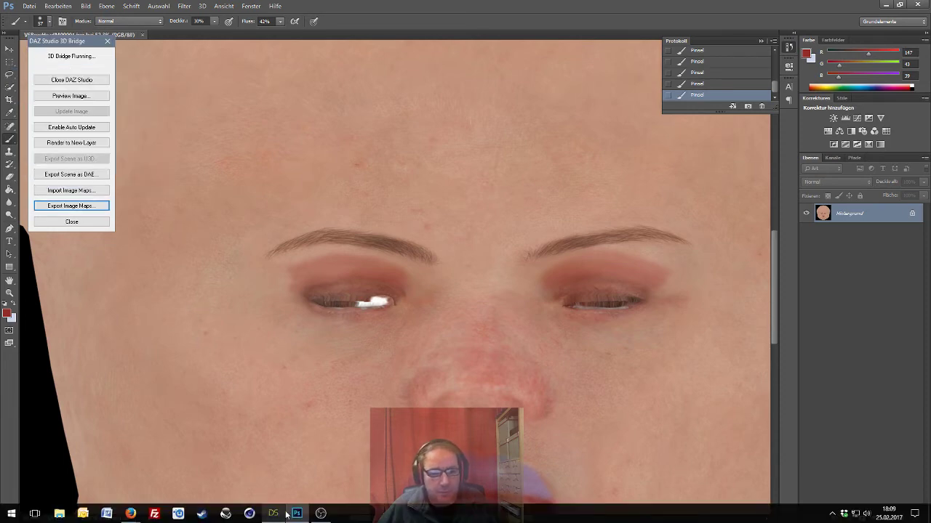
left_click(272, 514)
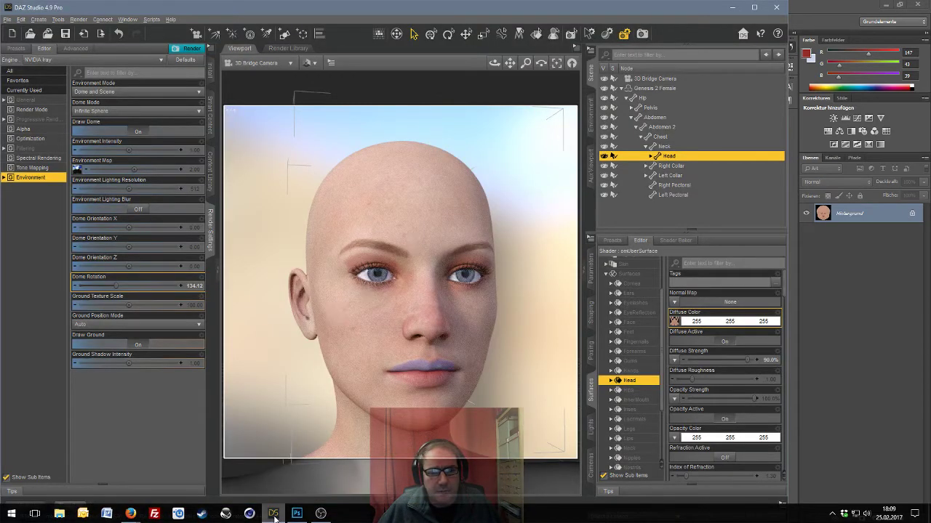
Switch back to Photoshop and open the recently used file animal-2025041_640.png.
mouse_move(291, 515)
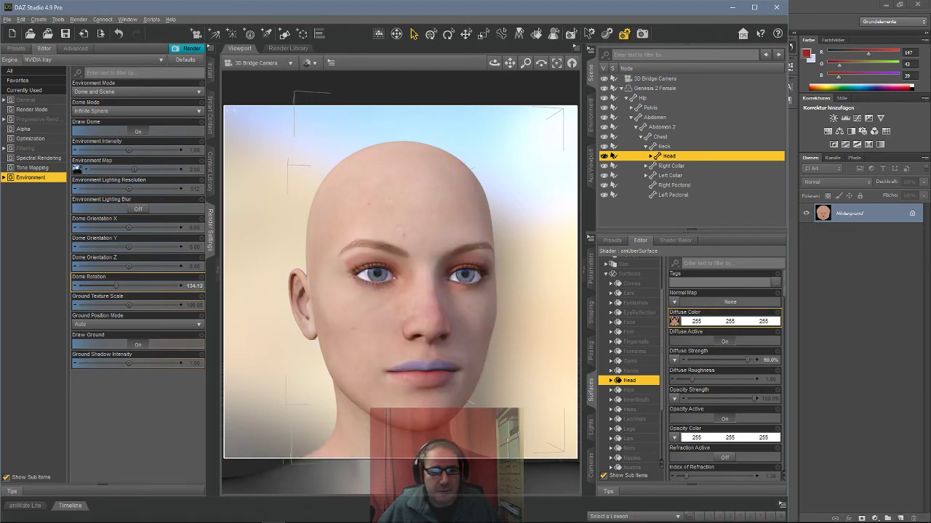
left_click(297, 514)
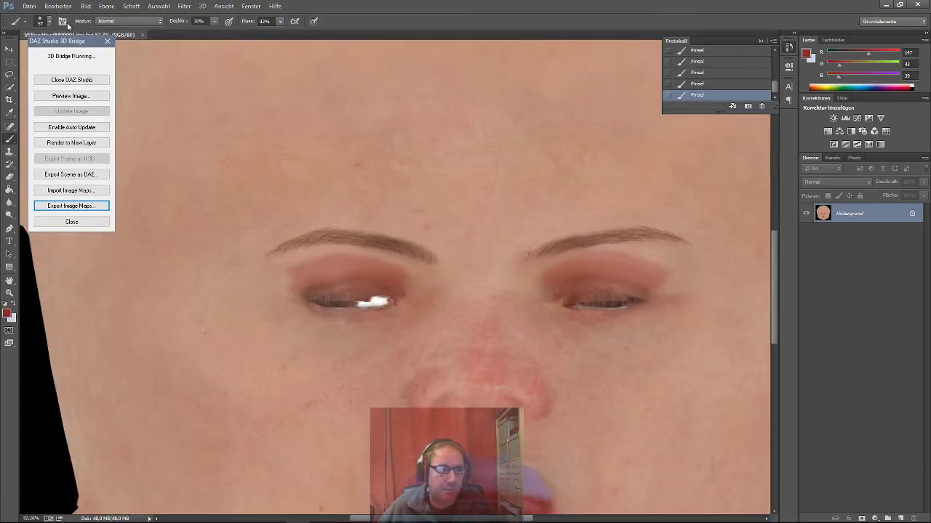
left_click(29, 6)
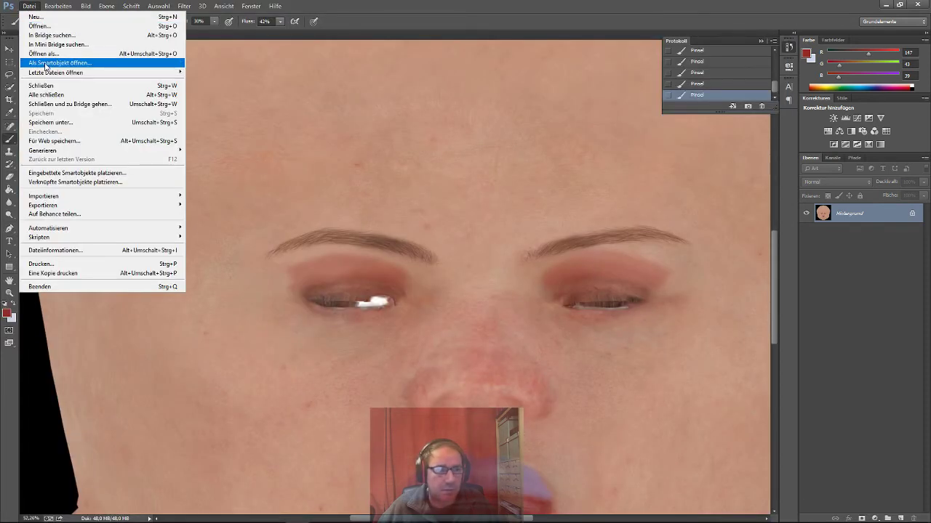
mouse_move(66, 76)
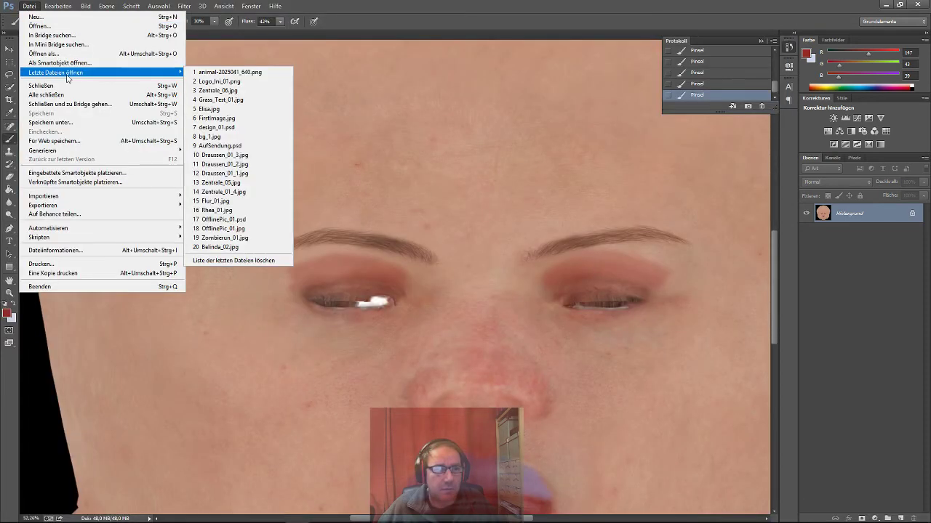
left_click(200, 73)
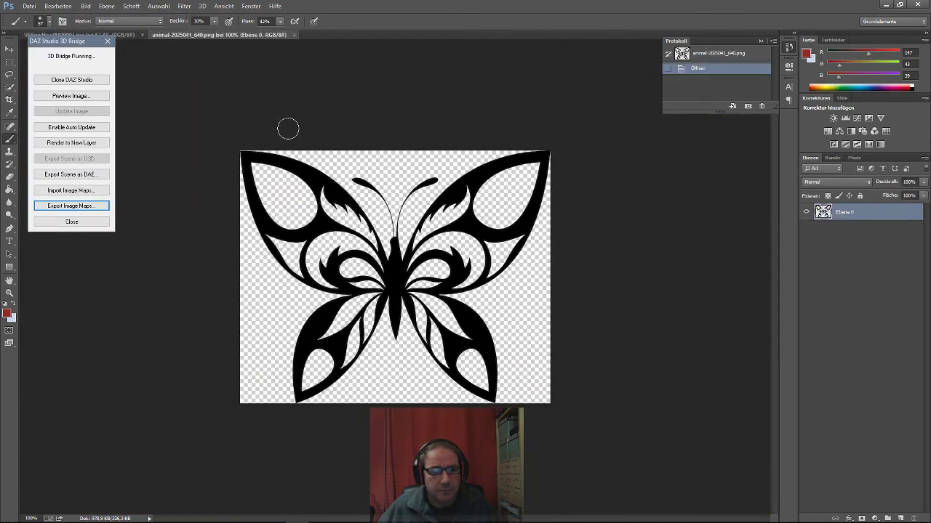
Move the butterfly graphic into the head texture document and place it on the middle of the forehead.
left_click(10, 51)
left_click_drag(350, 242, 453, 83)
scroll(482, 214, "up", 2)
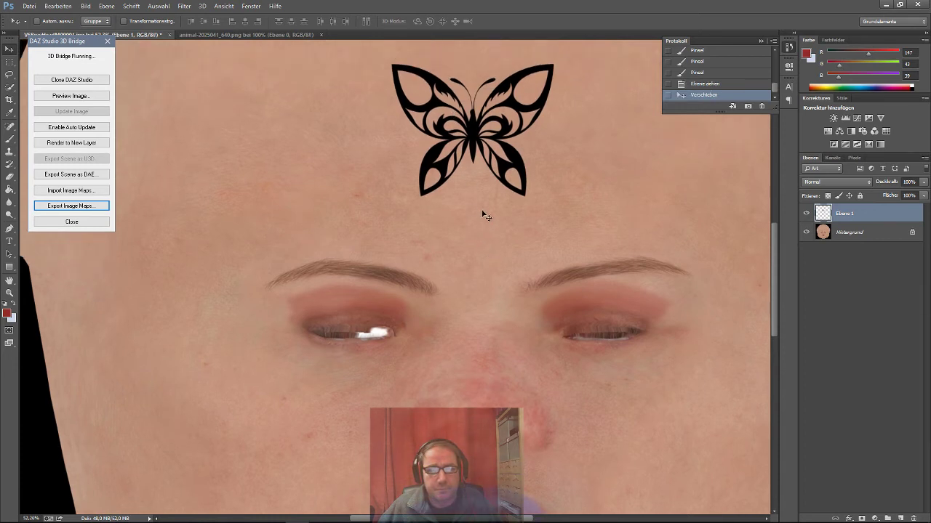
scroll(484, 211, "up", 2)
left_click_drag(472, 160, 470, 155)
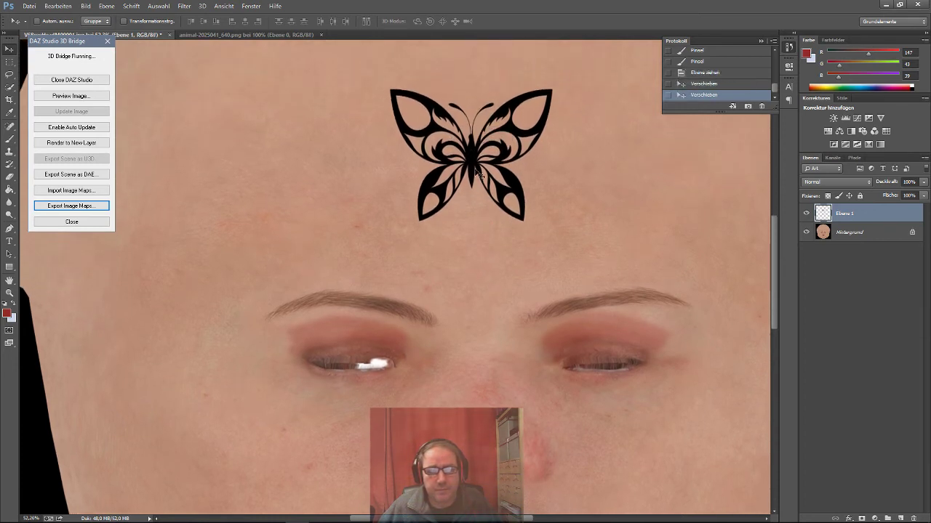
Add a white outside stroke of 2 px to the butterfly layer.
double_click(905, 216)
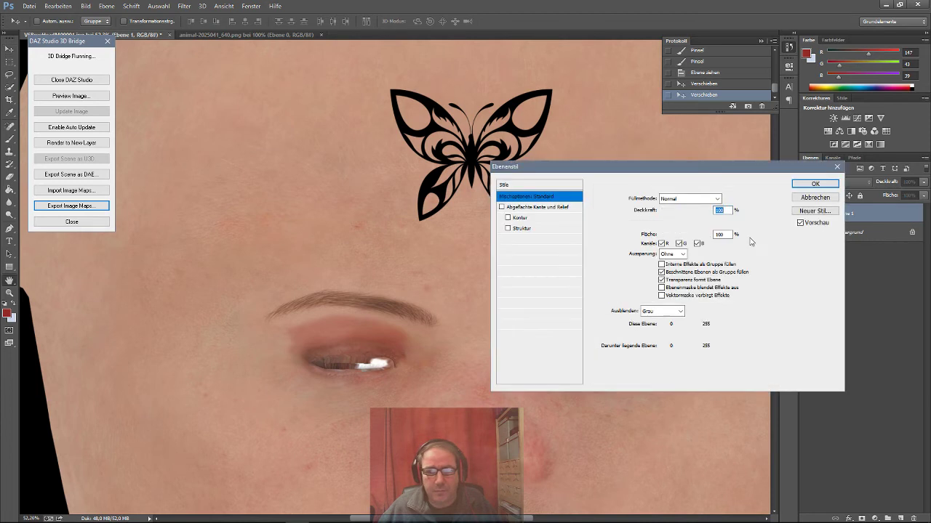
left_click(501, 238)
left_click(546, 241)
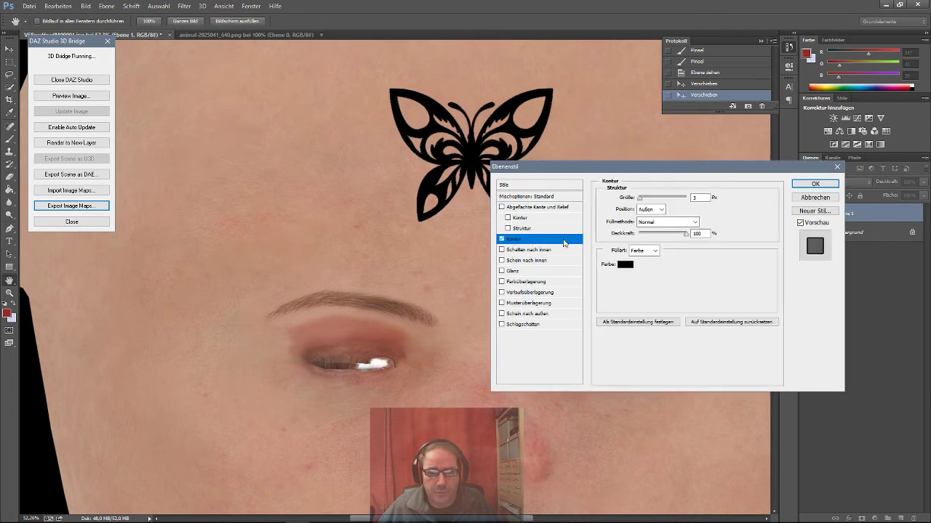
left_click(624, 264)
mouse_move(629, 269)
left_mouse_down()
mouse_move(635, 208)
mouse_move(651, 184)
left_mouse_up()
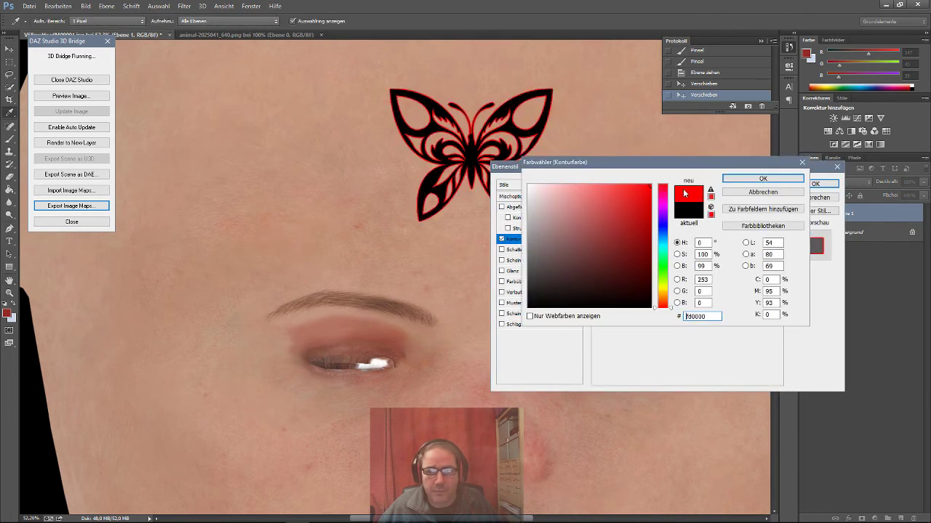
left_click(529, 186)
left_click(761, 179)
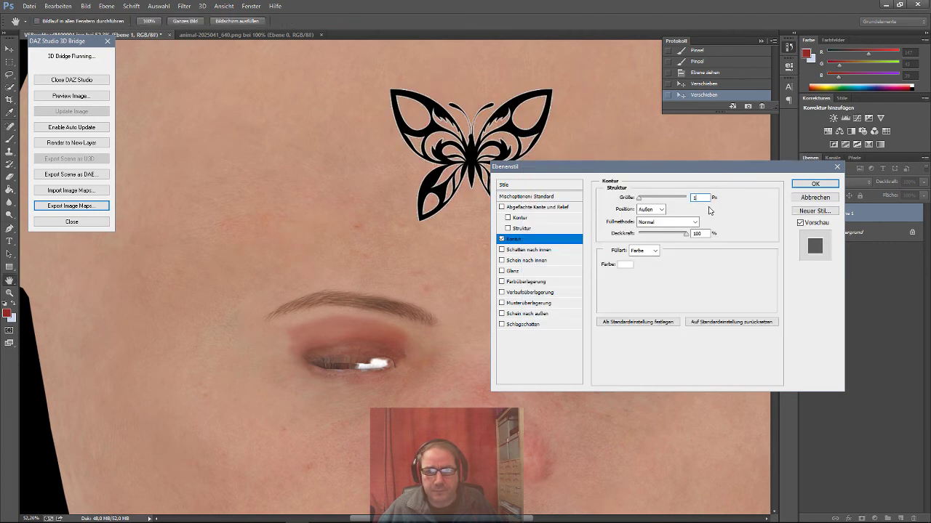
double_click(701, 198)
type("2")
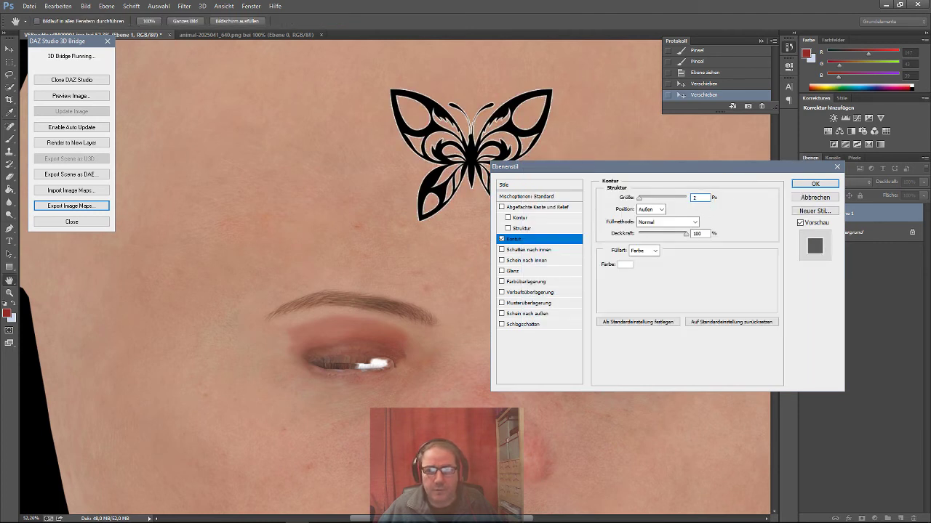
Add an inner shadow and a drop shadow to the butterfly layer's style.
left_click(516, 251)
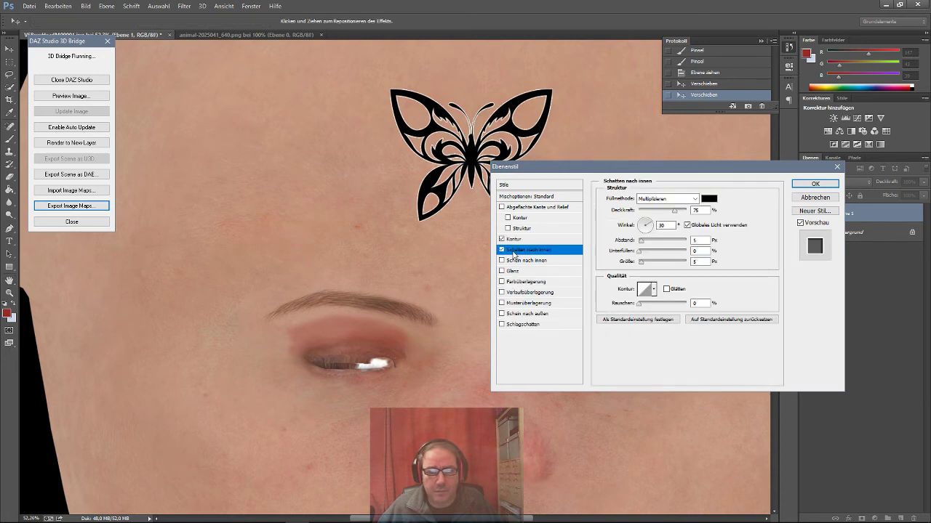
left_click(501, 325)
left_click(516, 326)
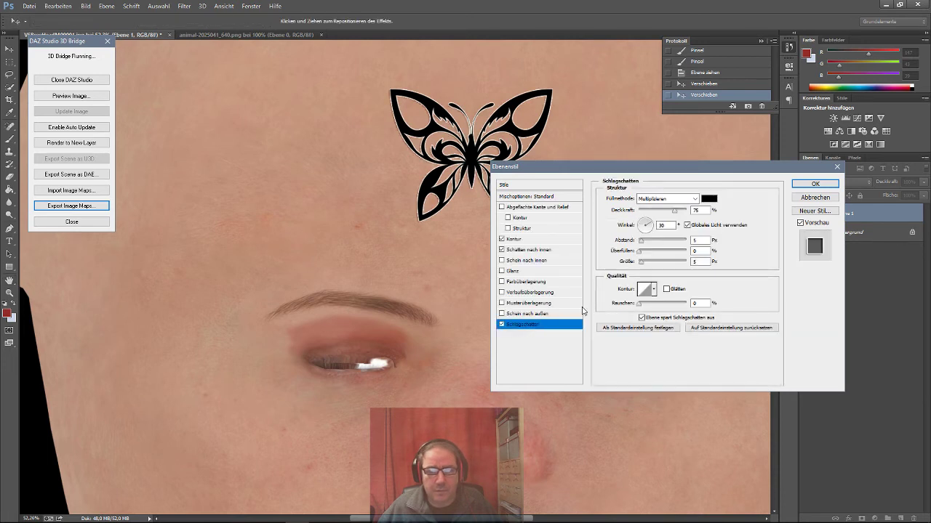
Set the butterfly's drop shadow to 0 px distance, 30% spread and about 35 px size, and apply the layer style.
left_click_drag(641, 242, 645, 242)
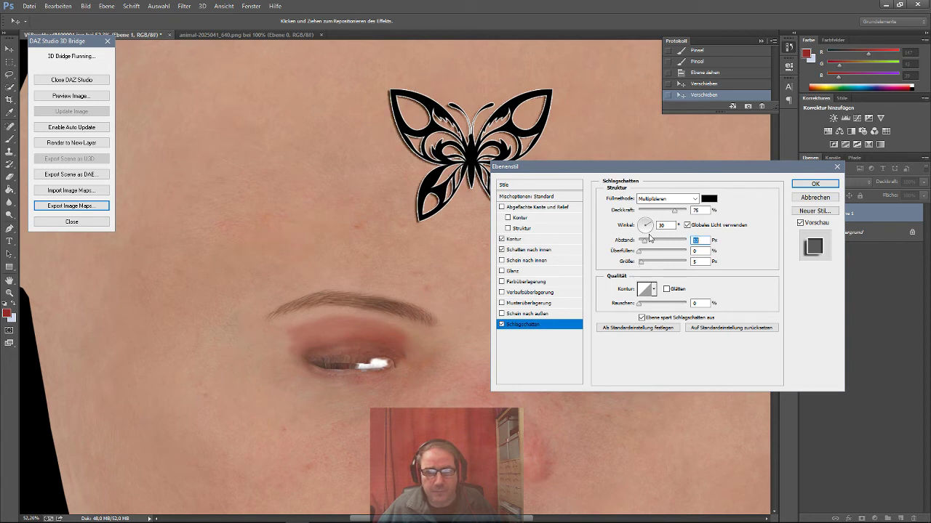
mouse_move(645, 244)
left_mouse_down()
mouse_move(637, 266)
mouse_move(647, 265)
mouse_move(637, 247)
left_mouse_up()
left_click(641, 251)
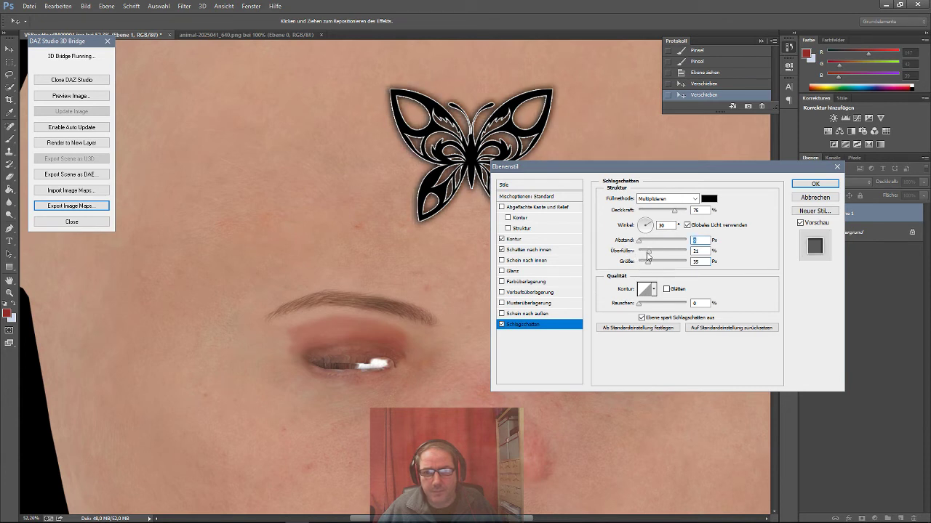
left_click_drag(650, 254, 654, 254)
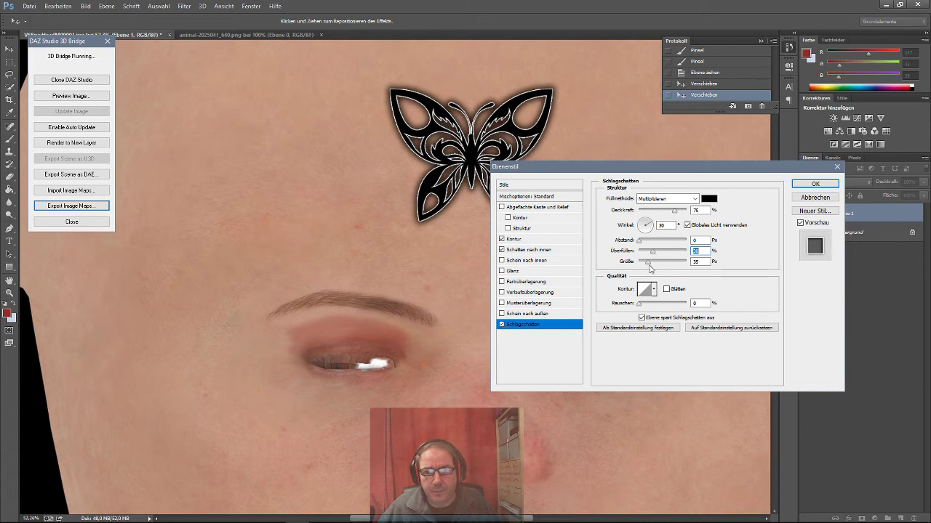
left_click(648, 263)
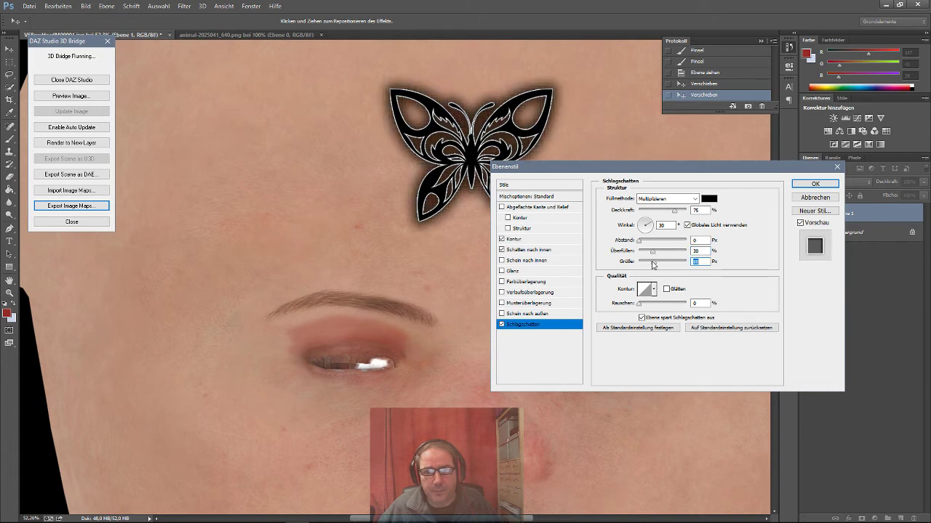
left_click_drag(651, 265, 648, 267)
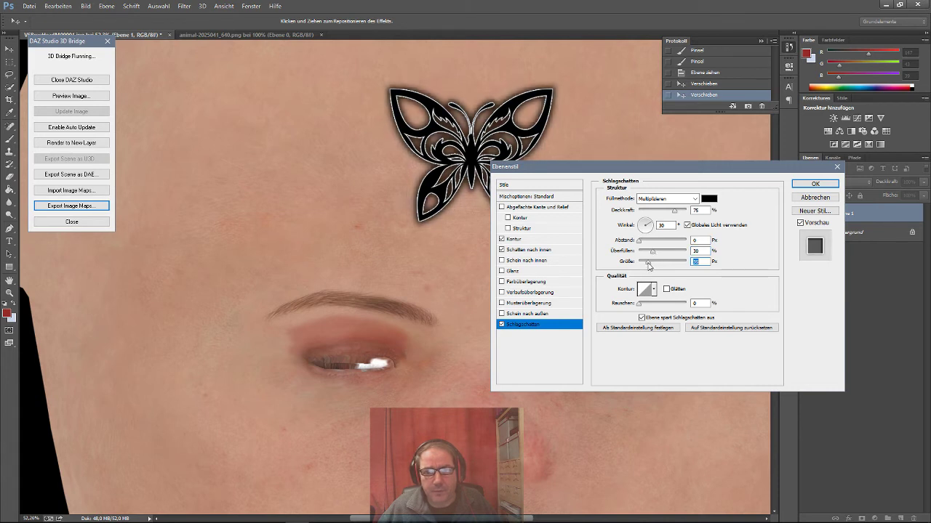
left_click(800, 184)
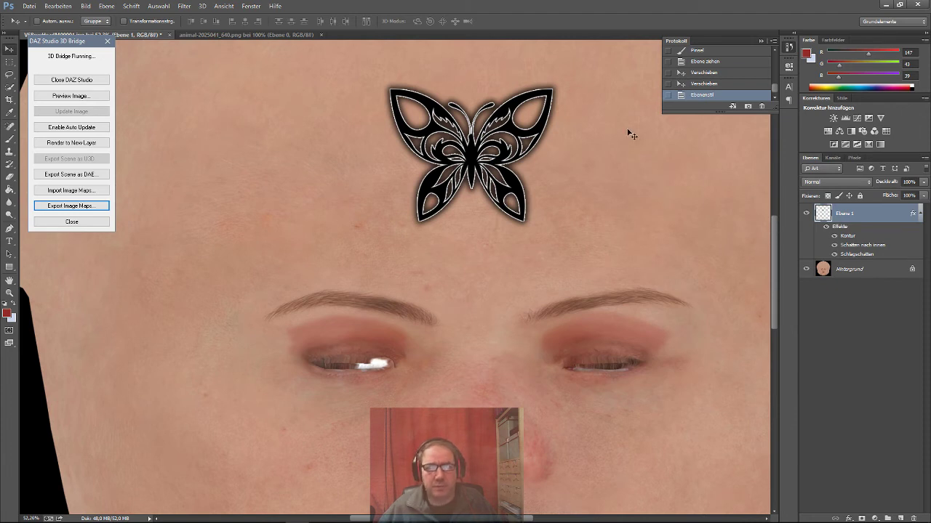
Export V5BreeHeadM09001.jpg with the butterfly tattoo through the 3D Bridge and switch to DAZ Studio to check it.
left_click(59, 207)
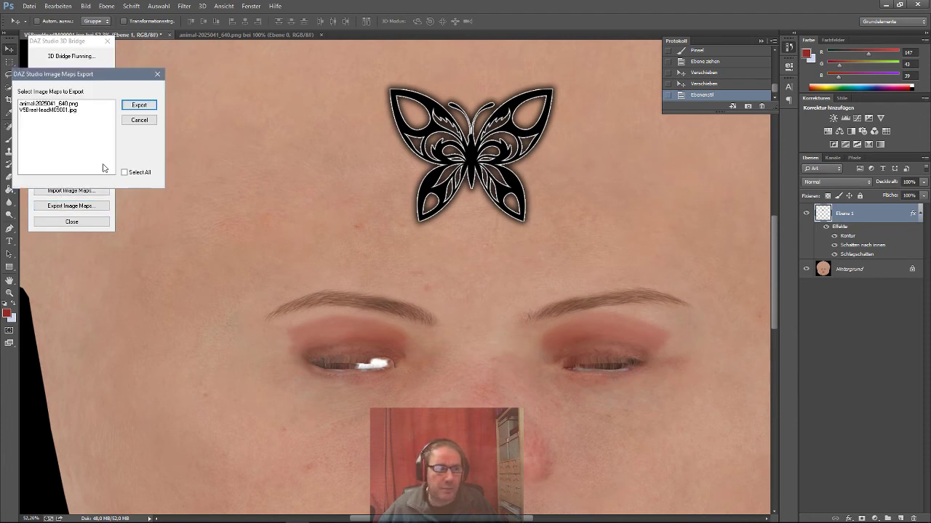
left_click(58, 111)
left_click(135, 106)
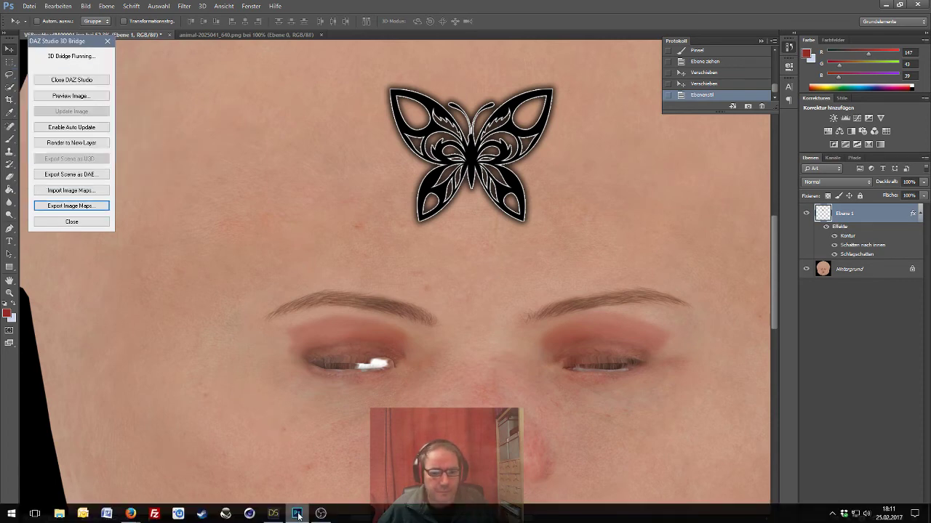
left_click(285, 513)
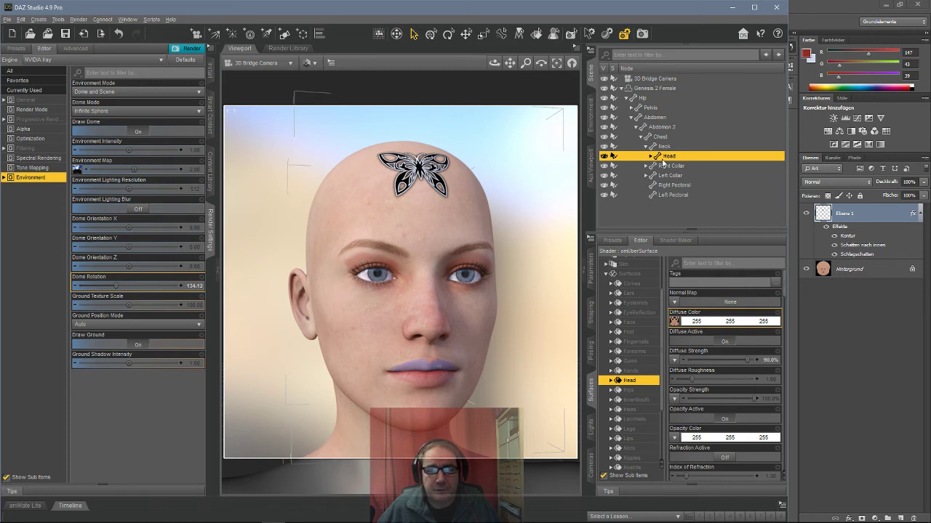
Initialize the Photoshop 3D Bridge in DAZ Studio, switch to Photoshop and launch the DAZ Studio 3D Bridge automation there.
left_click(9, 20)
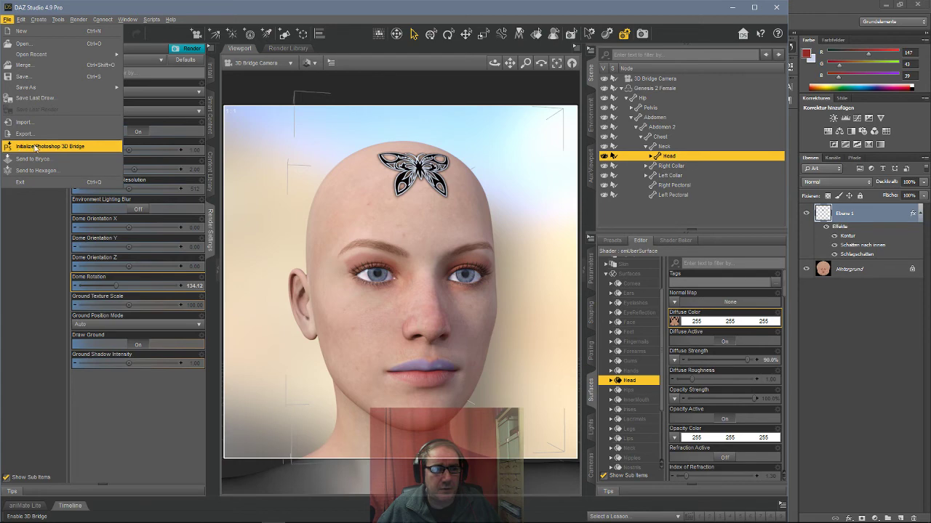
left_click(73, 149)
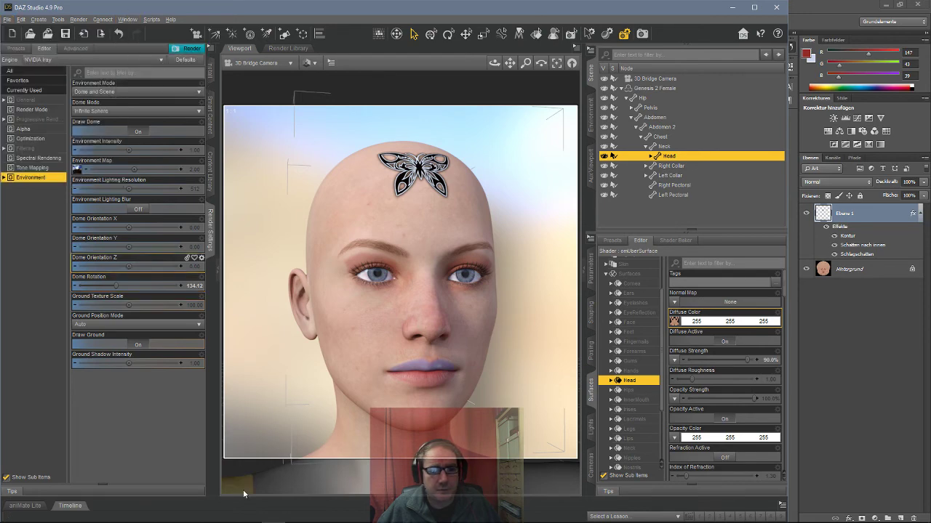
left_click(297, 513)
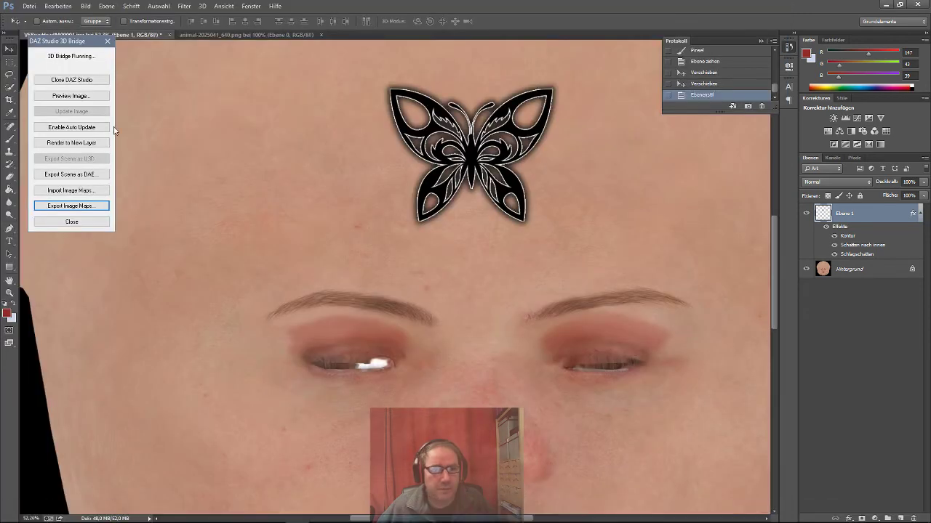
left_click(28, 6)
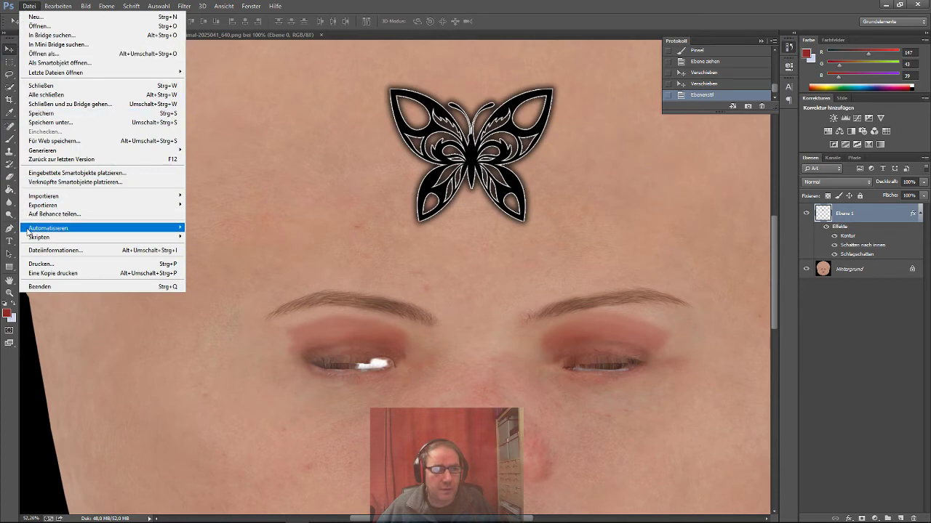
mouse_move(58, 232)
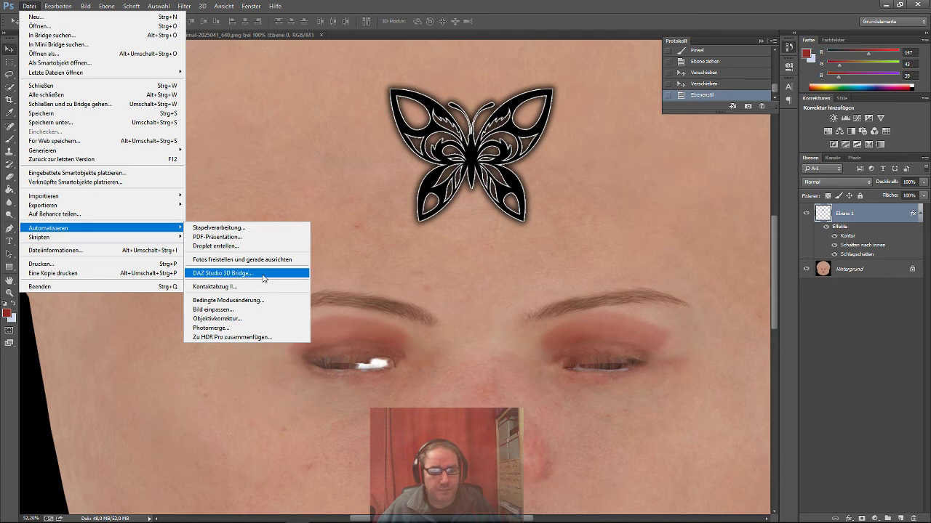
left_click(223, 274)
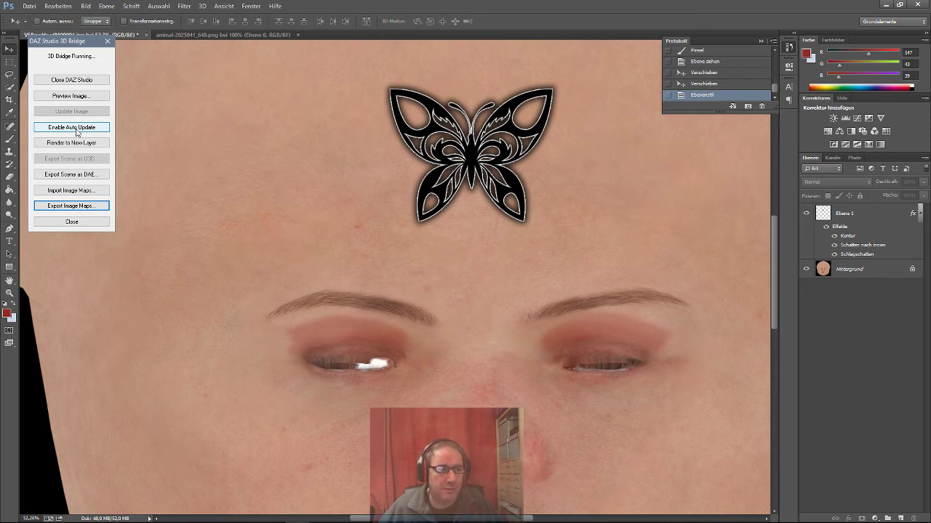
Import the limbs image map V5BreeLimbsM.jpg from DAZ Studio through the 3D Bridge.
left_click(64, 211)
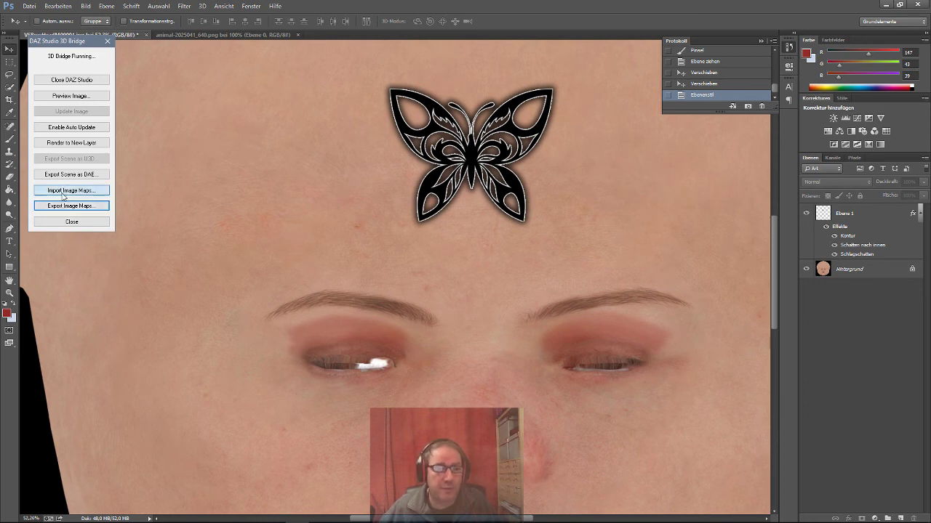
left_click(63, 192)
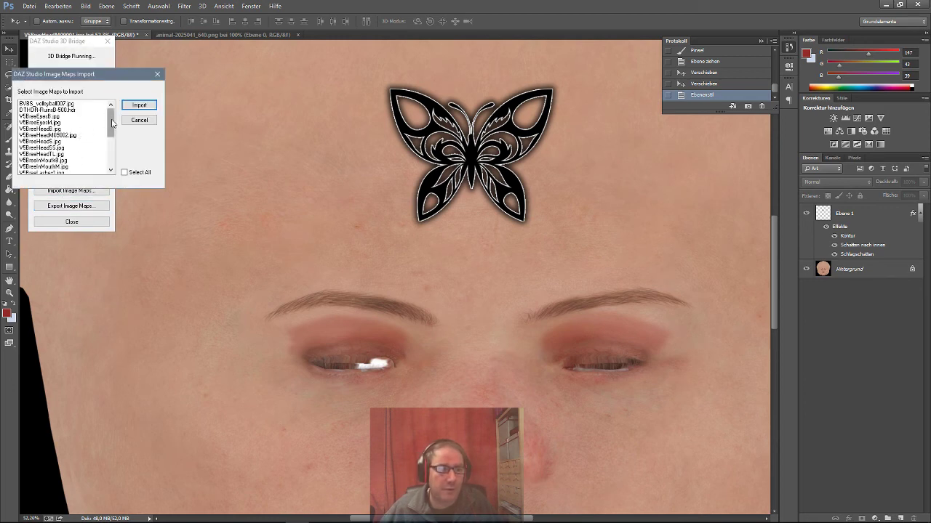
left_click_drag(113, 123, 110, 144)
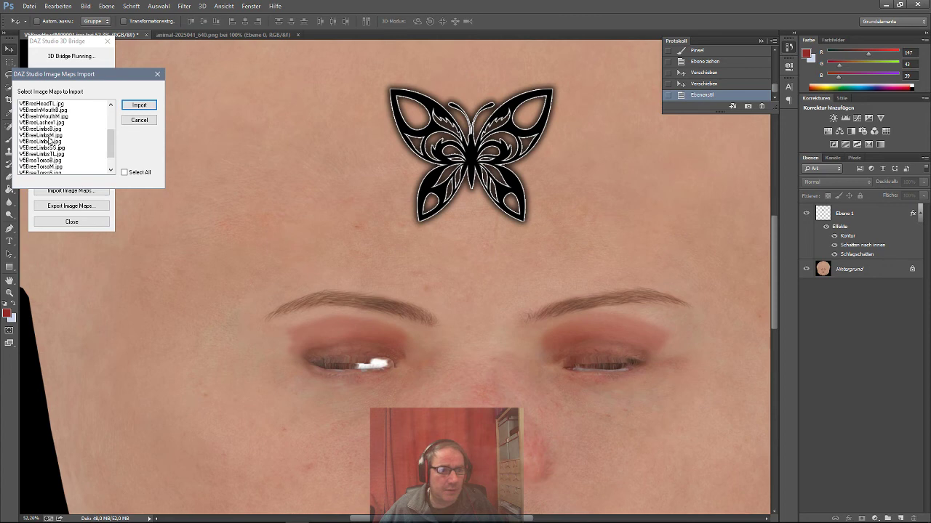
left_click(49, 136)
left_click(139, 105)
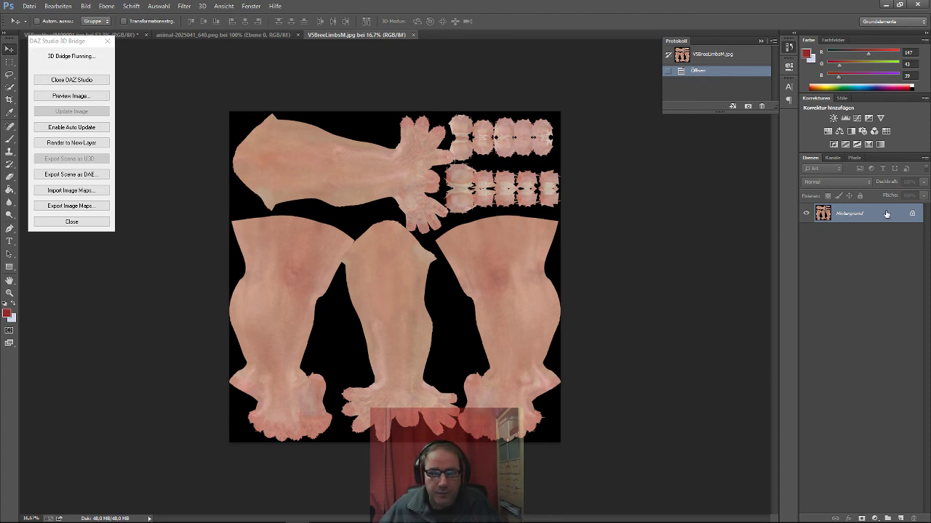
Unlock the limbs map's background layer and set the Brush tool to 81% opacity and a size of 372 px.
left_click(911, 213)
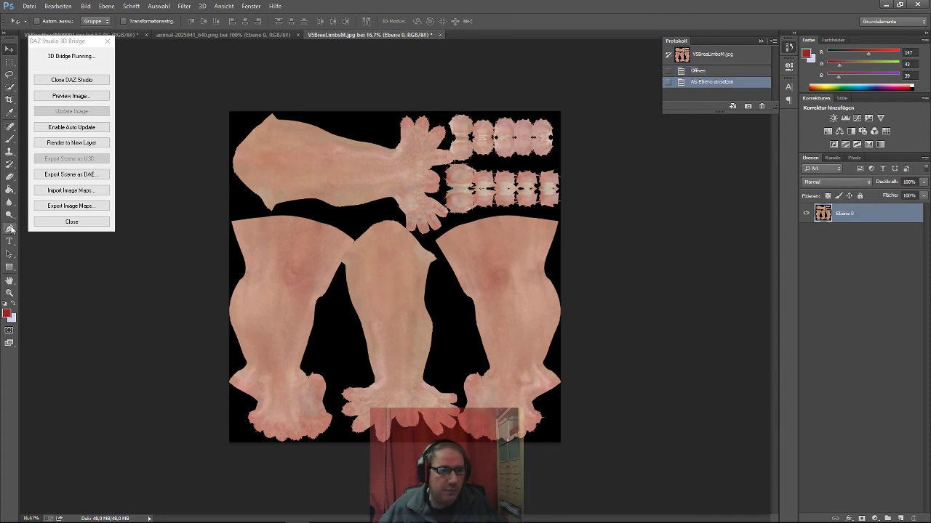
left_click(9, 139)
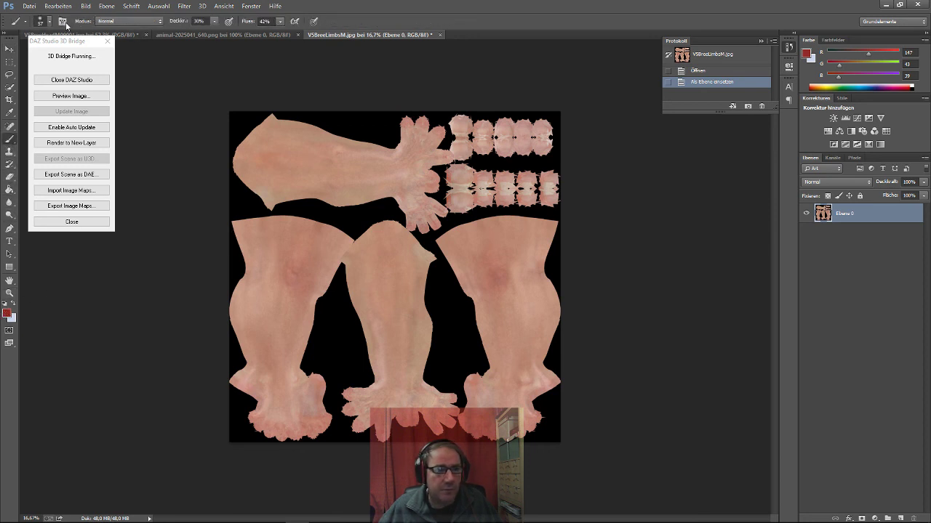
left_click(215, 22)
left_click_drag(225, 35, 242, 34)
left_click(50, 22)
left_click_drag(70, 54, 84, 52)
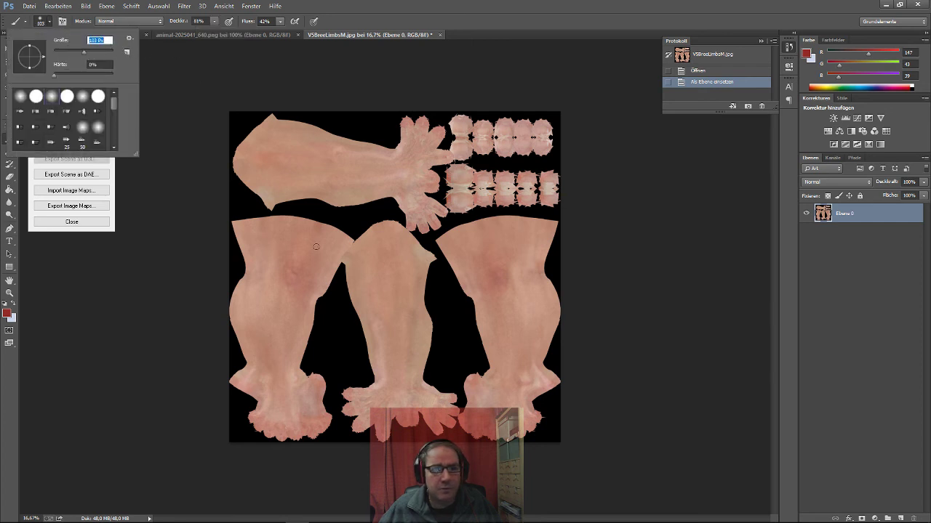
left_click_drag(84, 51, 104, 53)
Paint a soft red patch on each of the two arms and two lower legs of the limbs texture.
mouse_move(400, 333)
left_mouse_down()
mouse_move(403, 320)
mouse_move(378, 305)
left_mouse_up()
mouse_move(519, 314)
left_mouse_down()
mouse_move(502, 300)
mouse_move(486, 305)
left_mouse_up()
mouse_move(299, 309)
left_mouse_down()
mouse_move(255, 332)
mouse_move(289, 336)
mouse_move(289, 326)
left_mouse_up()
mouse_move(316, 155)
left_mouse_down()
mouse_move(339, 176)
mouse_move(330, 166)
mouse_move(340, 159)
left_mouse_up()
Export V5BreeLimbsM.jpg with the red patches through the 3D Bridge and switch to DAZ Studio.
left_click(71, 205)
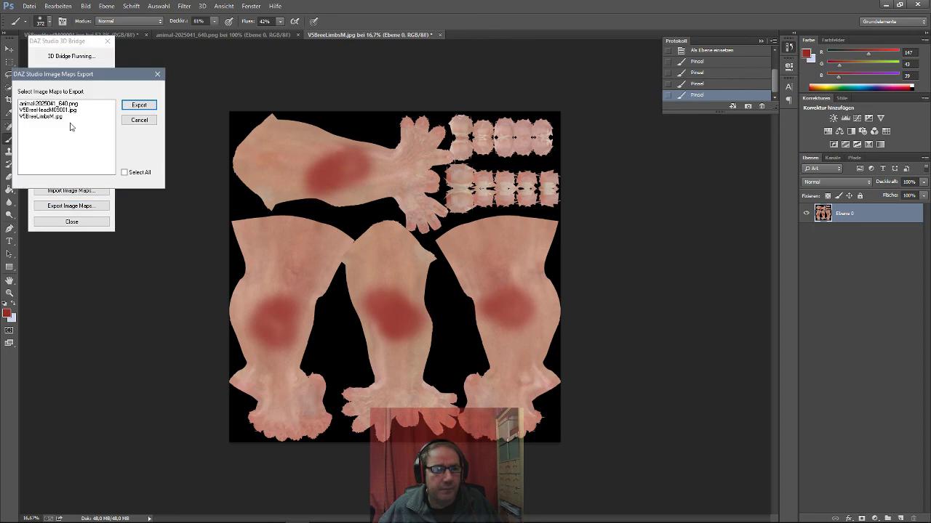
left_click(45, 116)
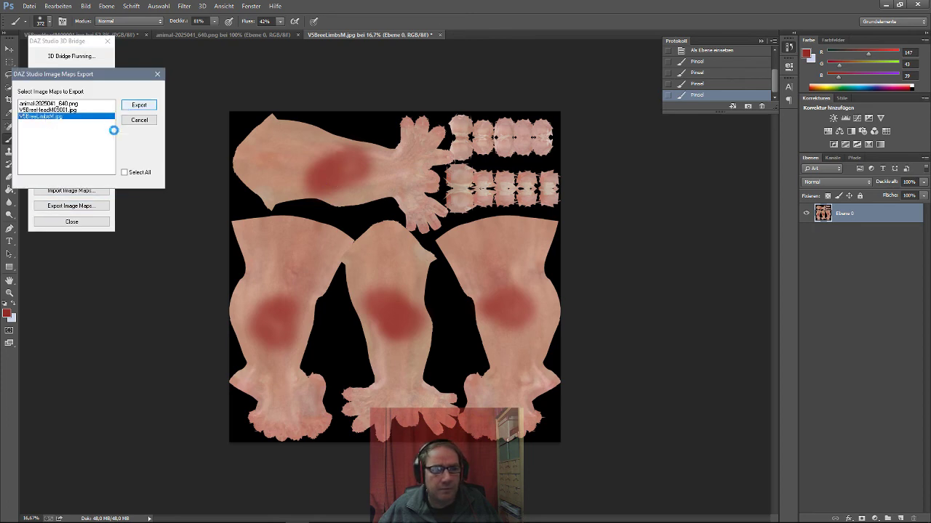
key("Return")
mouse_move(235, 505)
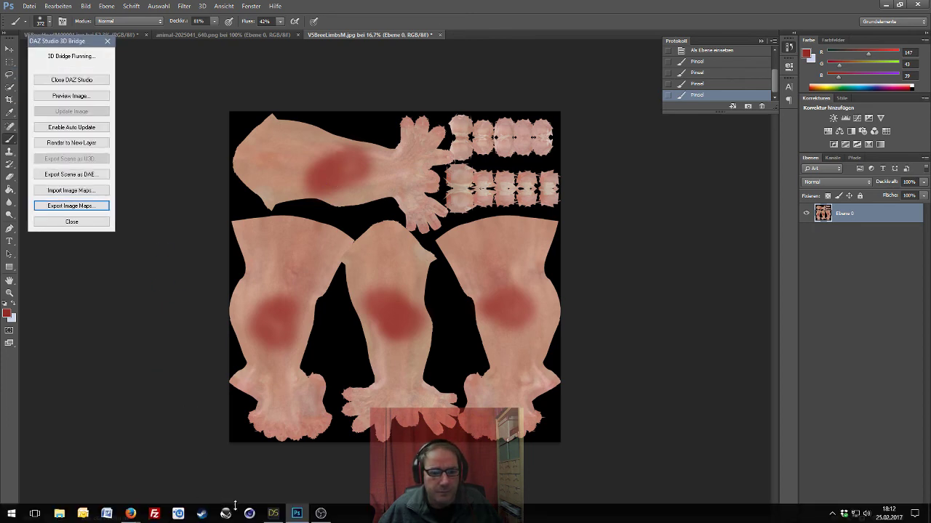
left_click(272, 513)
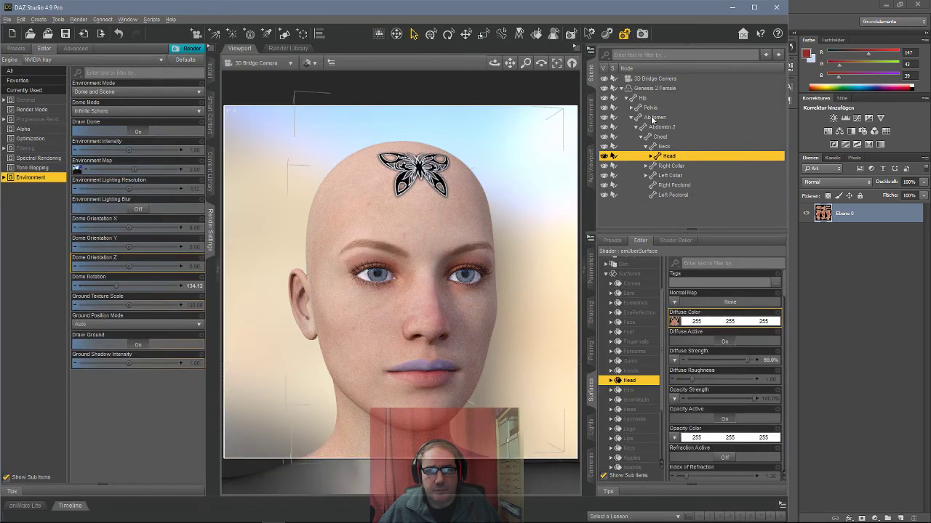
Frame the whole Genesis 2 Female to check the painted limbs, and frame the head to view the makeup and tattoo at an angle.
left_click(644, 89)
left_click(557, 64)
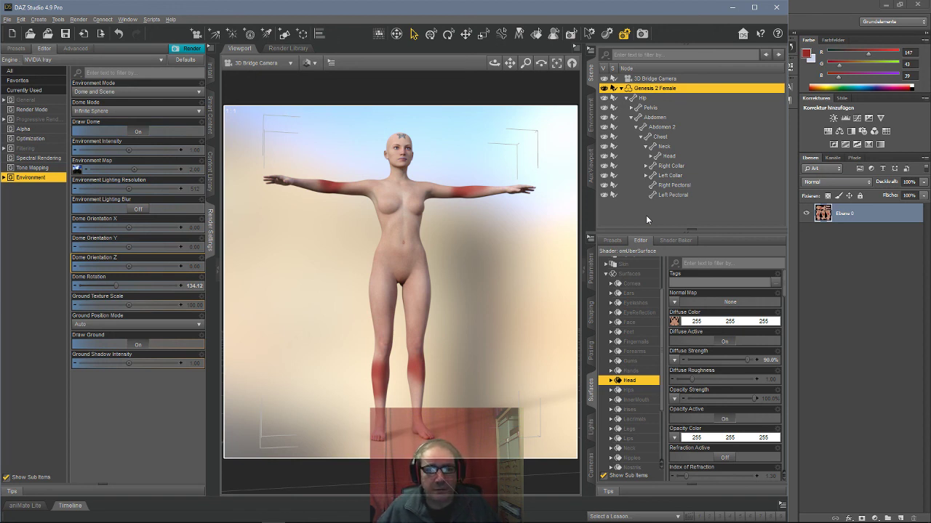
left_click(392, 132)
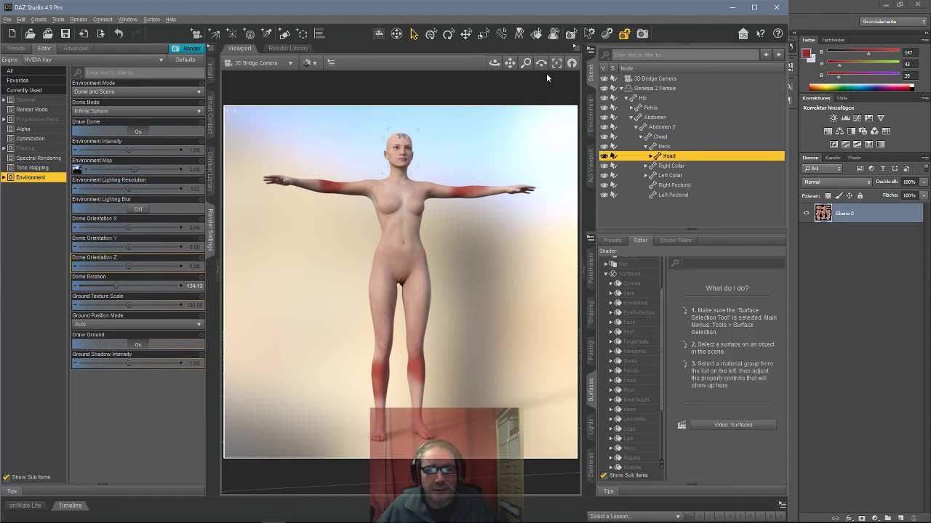
left_click(556, 62)
left_click_drag(493, 65, 465, 65)
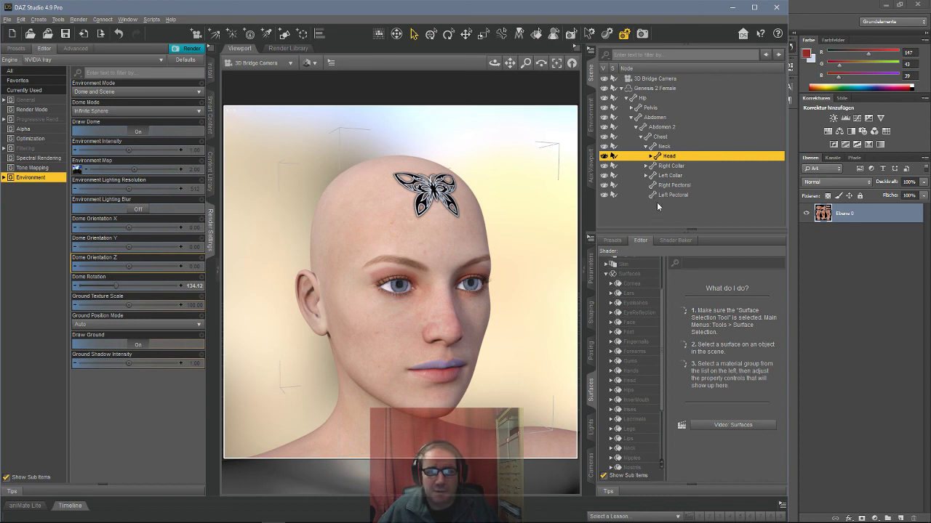
Clear the head selection and select the whole Genesis 2 Female figure in the scene.
left_click(656, 206)
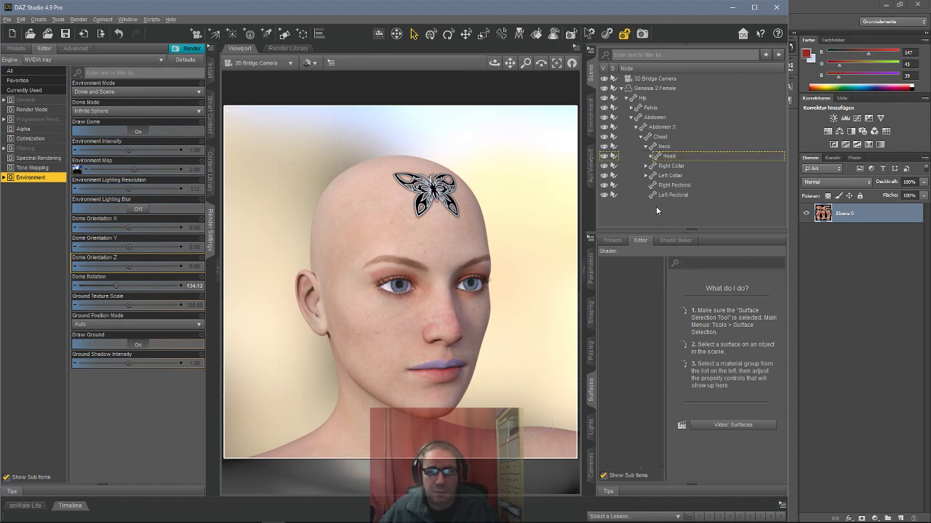
left_click(655, 89)
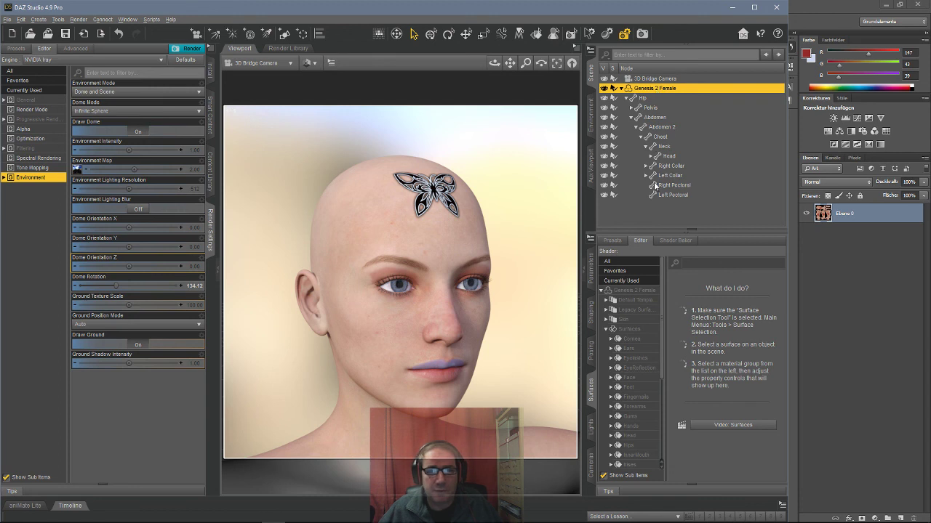